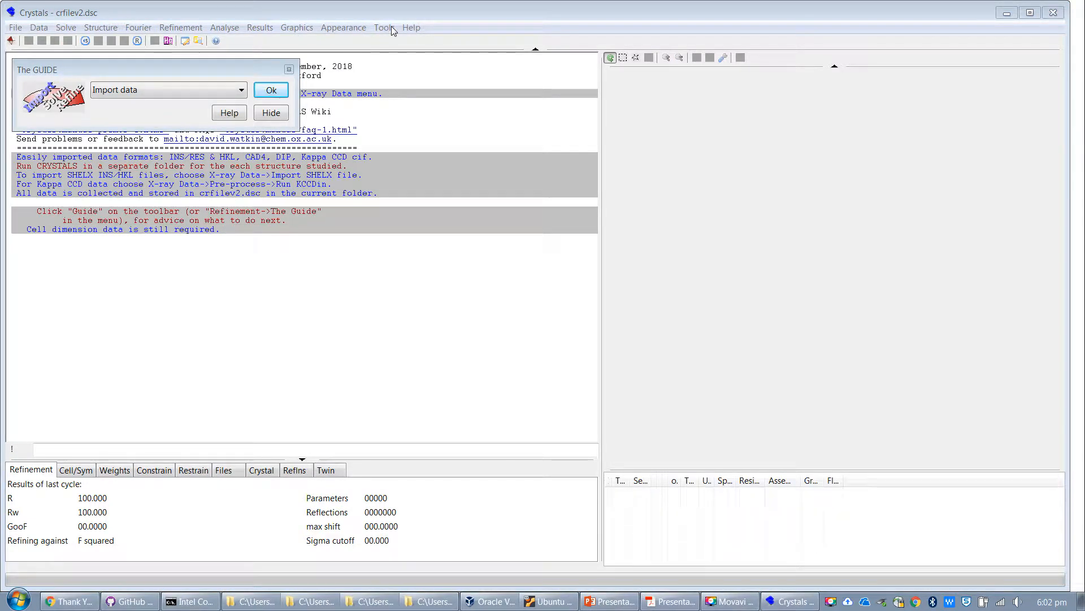
Step: Open the workshop structure "11. Zurich (disorder)" with a clean start
click(411, 28)
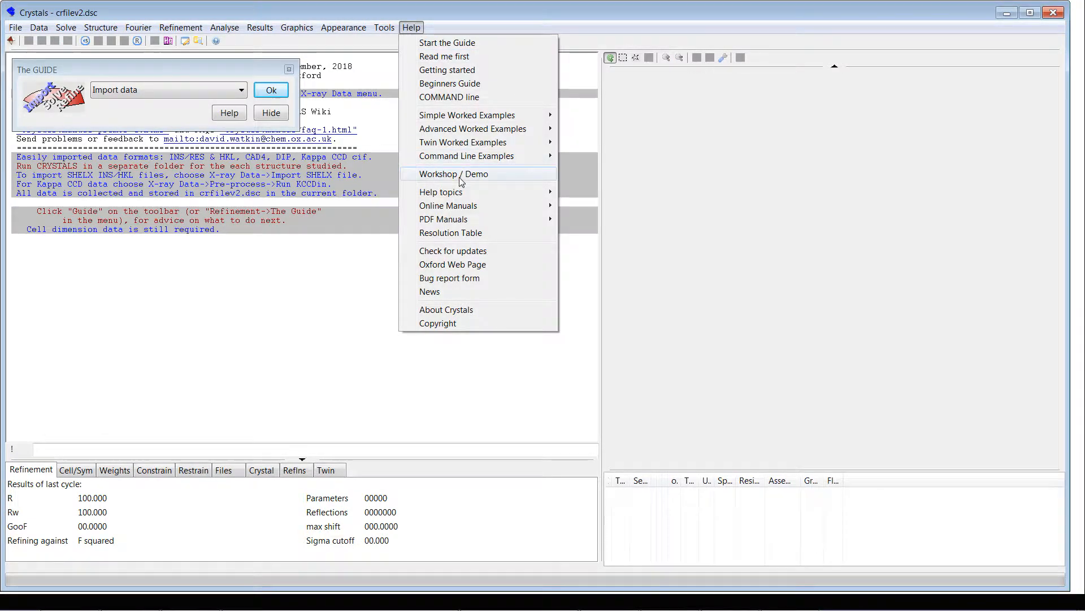
click(496, 175)
click(516, 323)
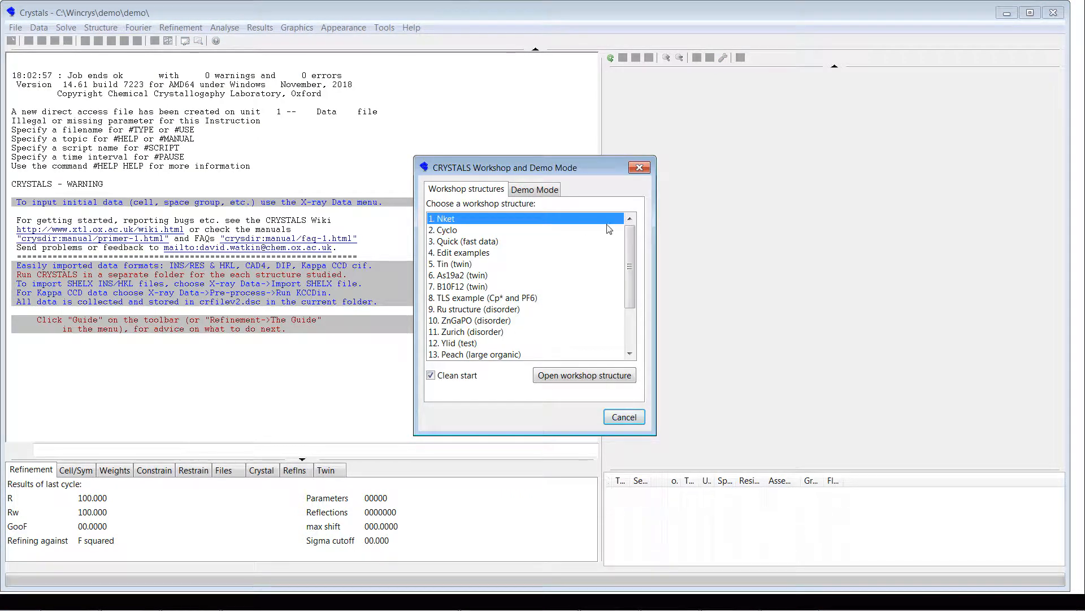
drag(634, 263, 632, 271)
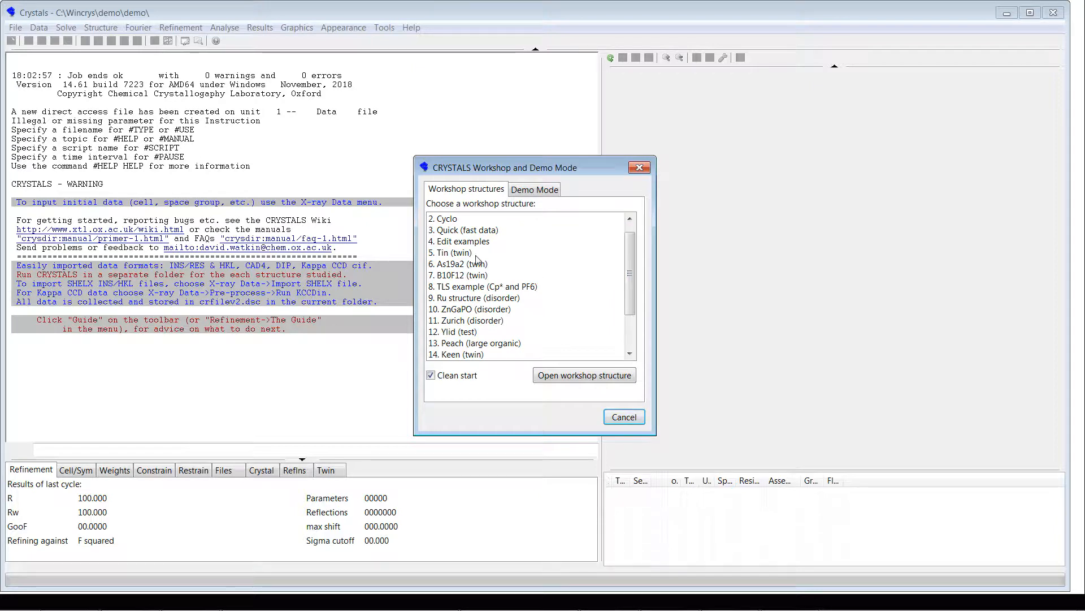
click(465, 321)
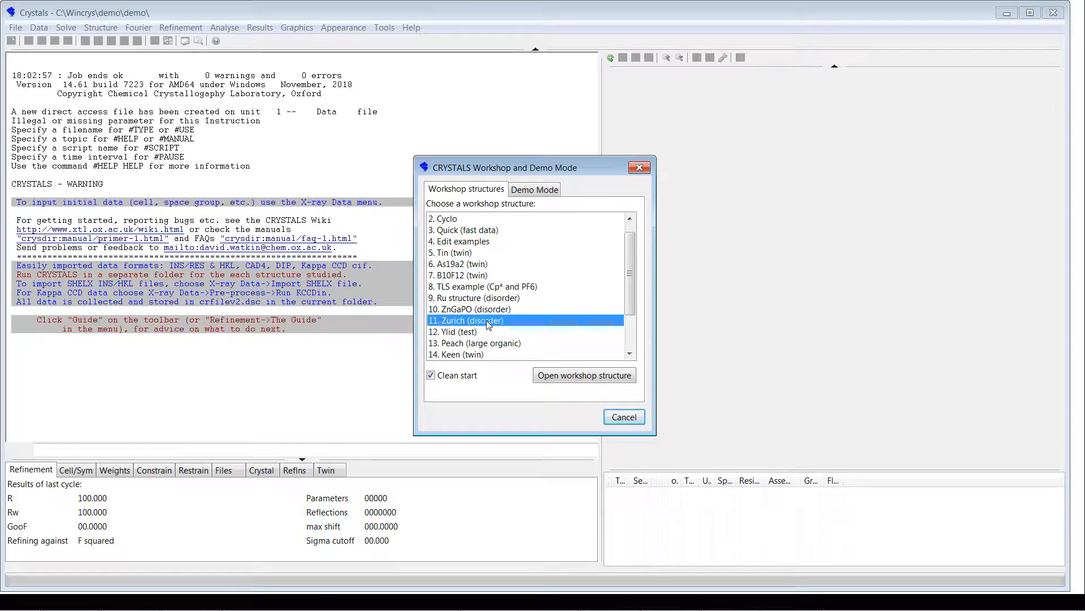
click(599, 377)
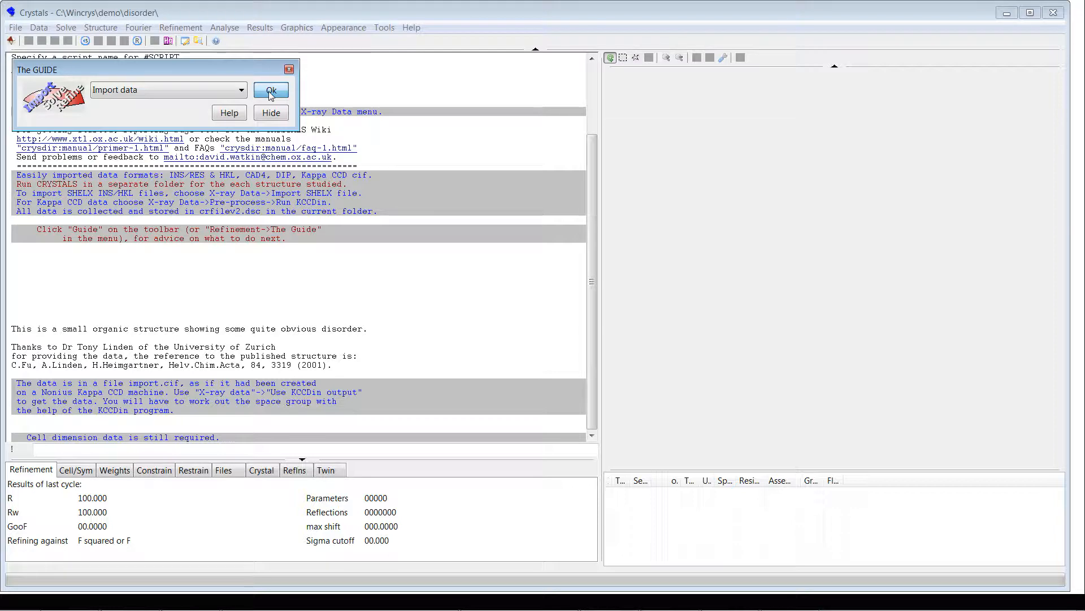
Step: Import the reflection data from import.cif in the disorder folder as a Nonius Kccd file
click(270, 91)
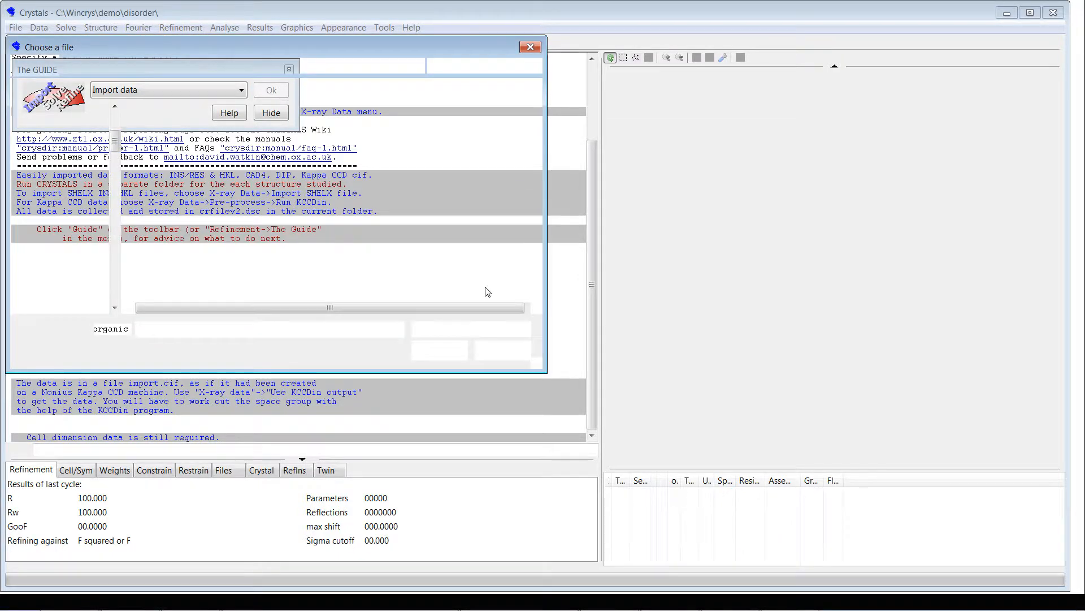
click(178, 177)
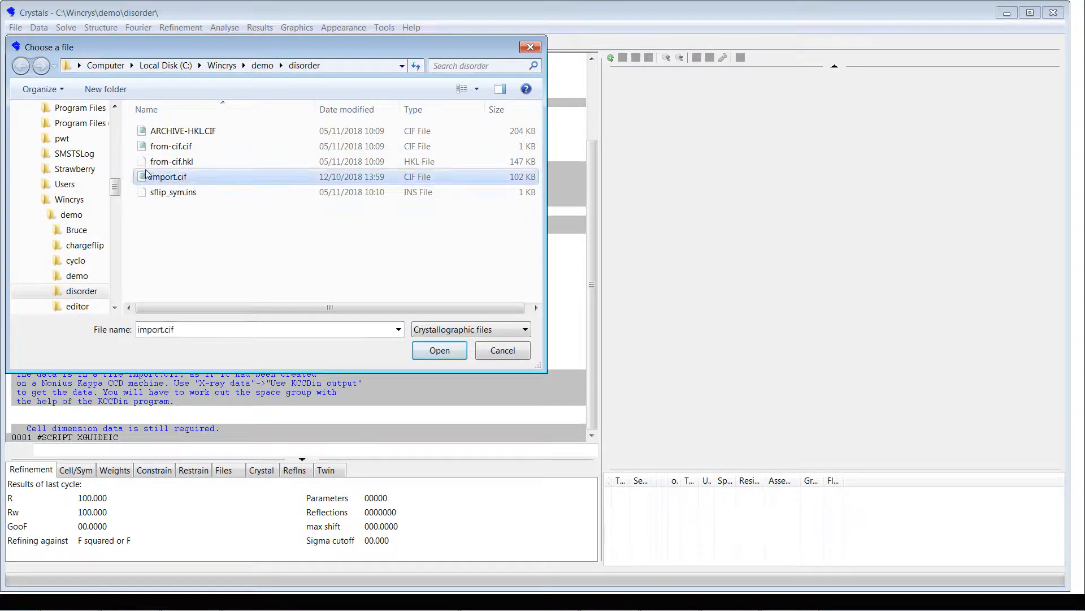
click(442, 352)
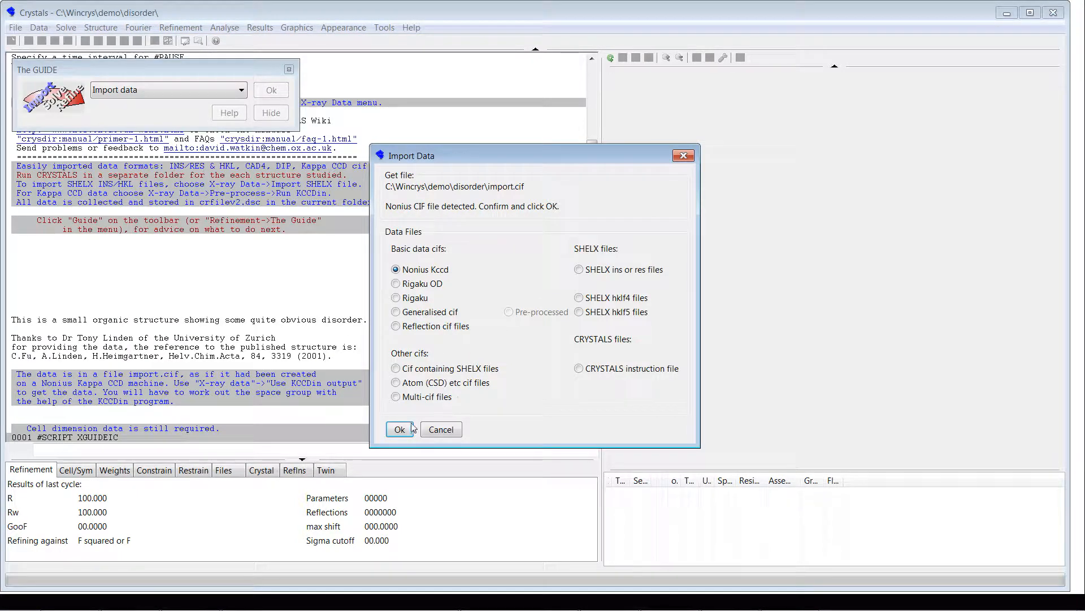
click(400, 430)
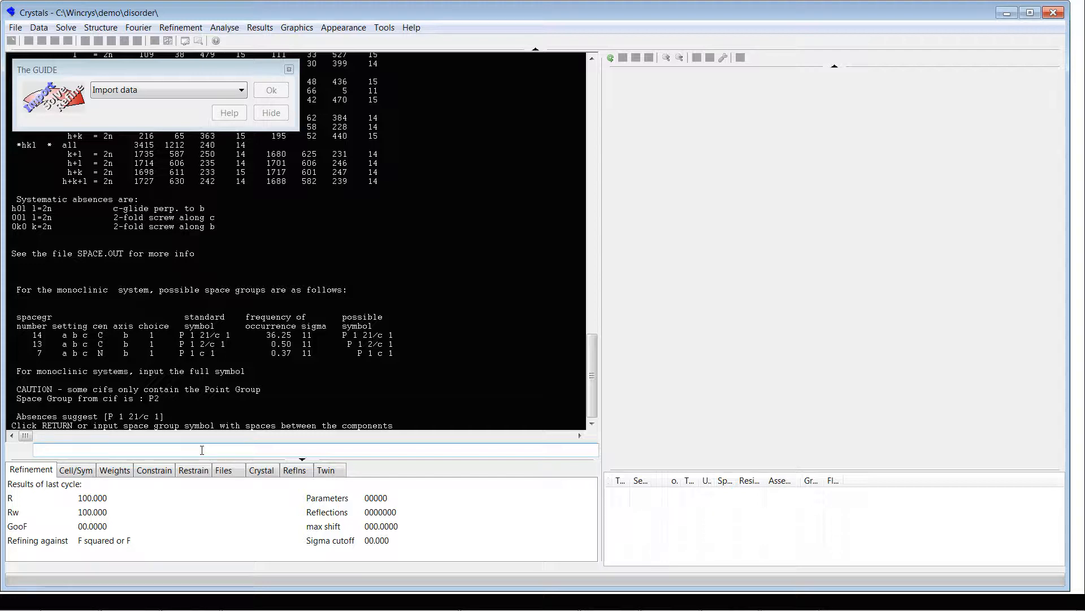
Step: Accept space group P 1 21/c 1 and a Z of 4, merging symmetry equivalent reflections and Friedel pairs
key(Return)
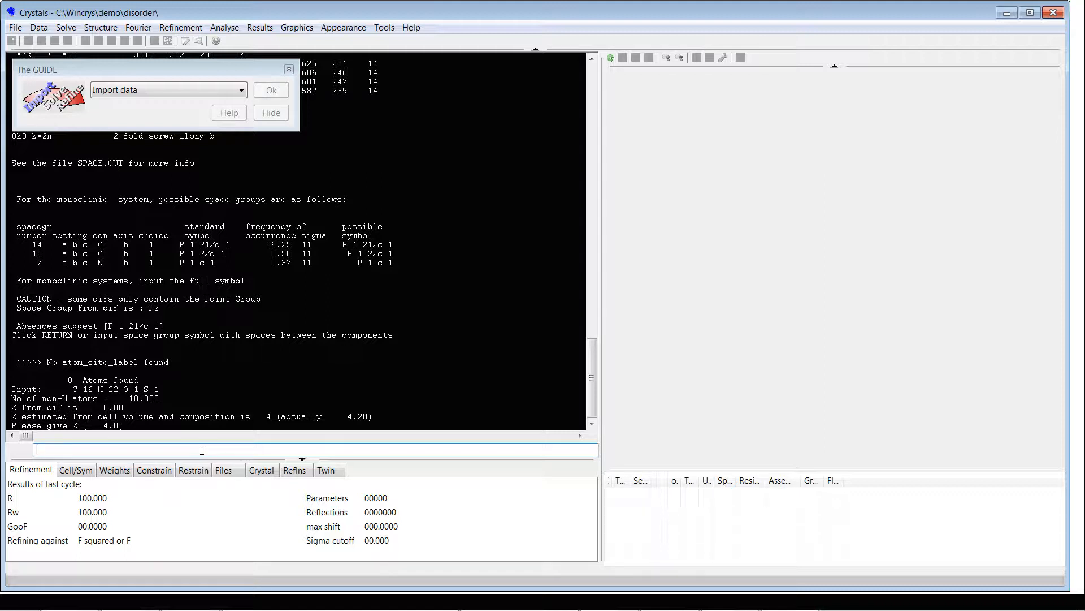
key(Return)
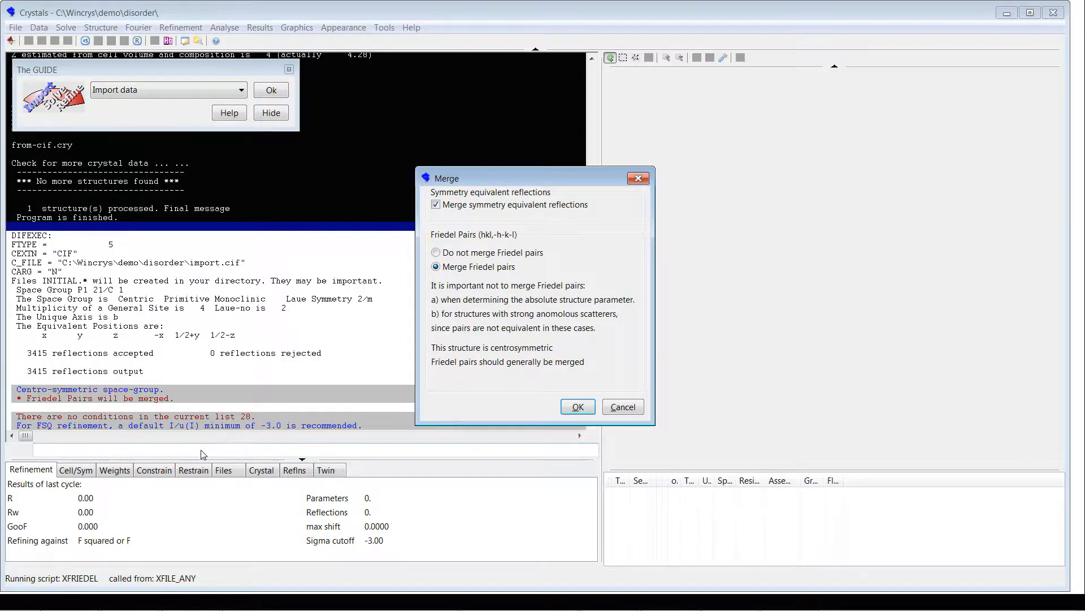
click(577, 407)
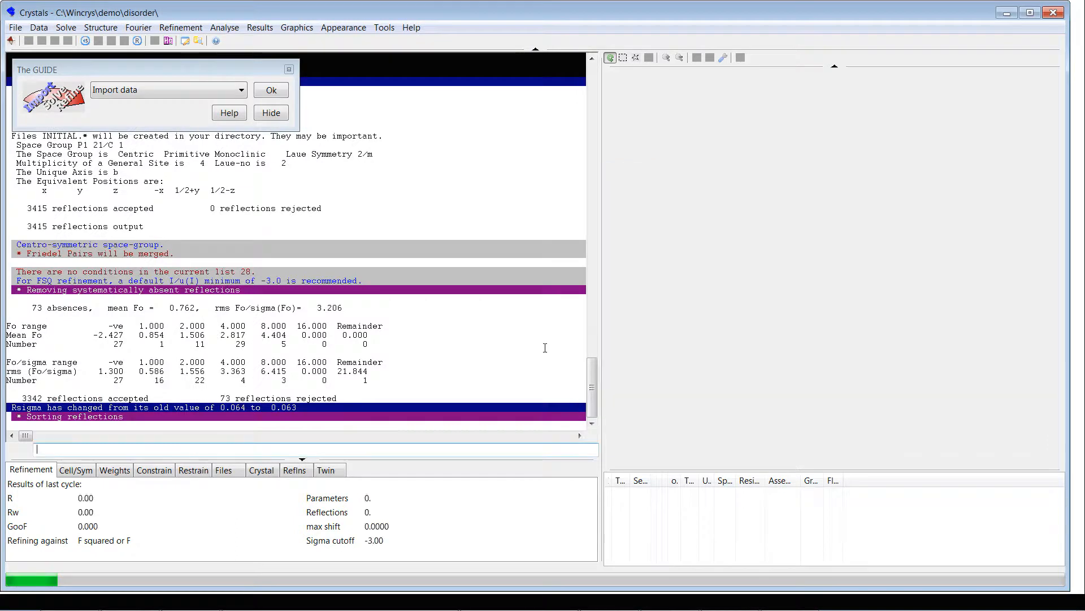
Step: Enter crystal dimensions of 0.1, 0.2 and 0.3 mm, with crystal shape block and colour blue
click(483, 291)
text(.1)
key(Tab)
text(.2)
key(Tab)
text(.3)
key(Tab)
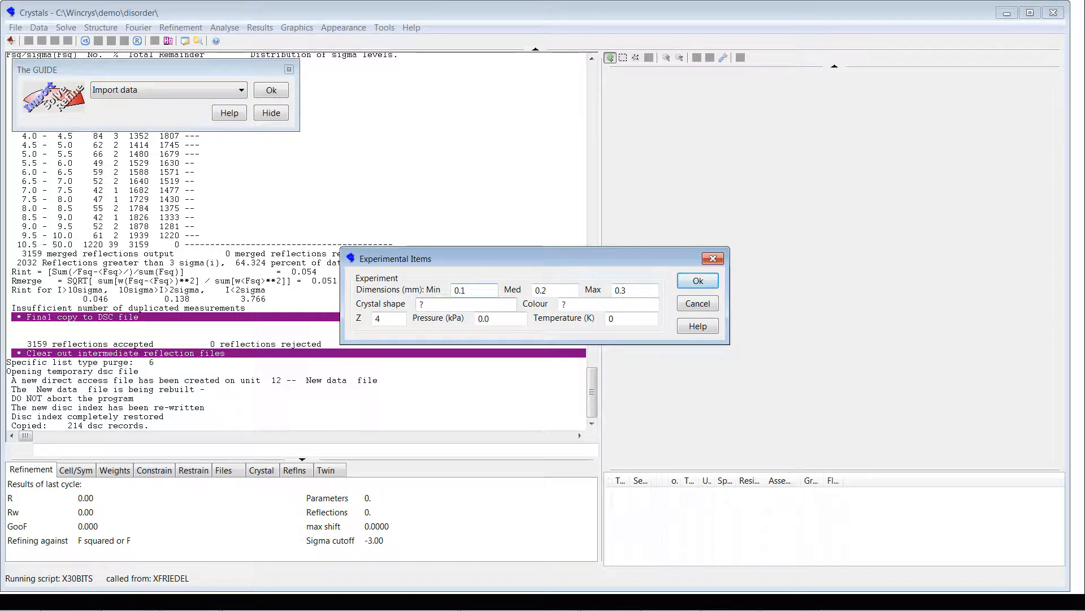
key(Tab)
text(bl)
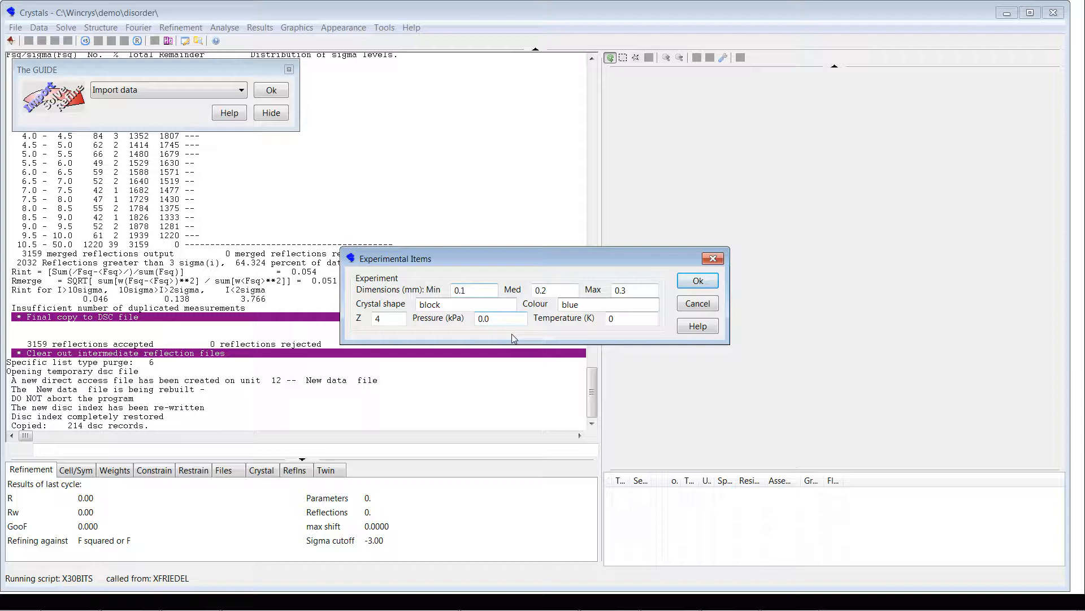
Step: Set the experimental pressure to 101 kPa and the temperature to 150 K, and apply the experimental items
key(BackSpace)
key(BackSpace)
key(BackSpace)
text(10)
key(Tab)
text(1)
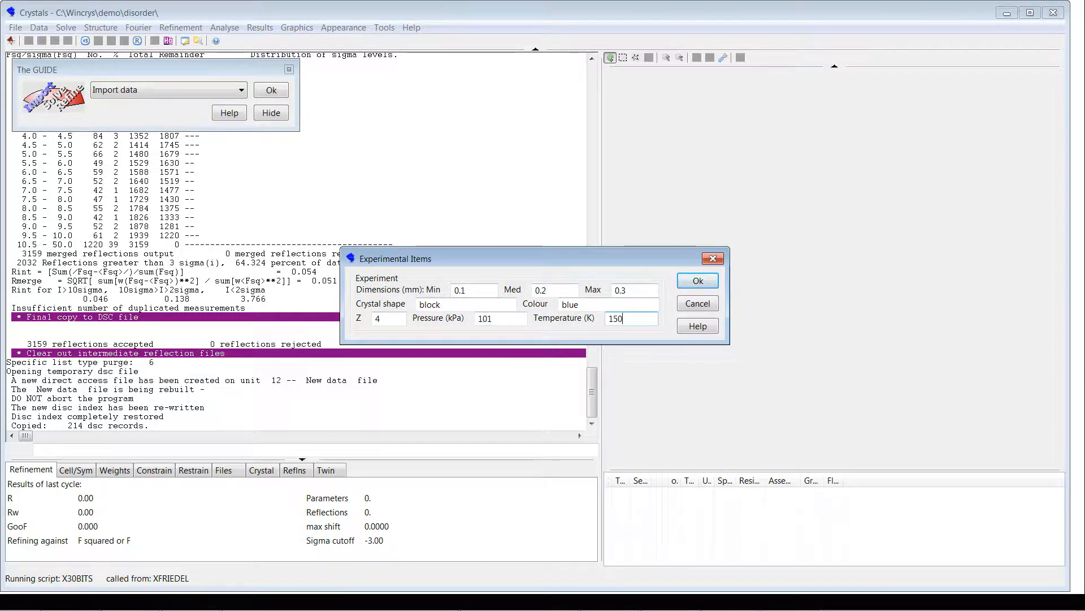
click(693, 282)
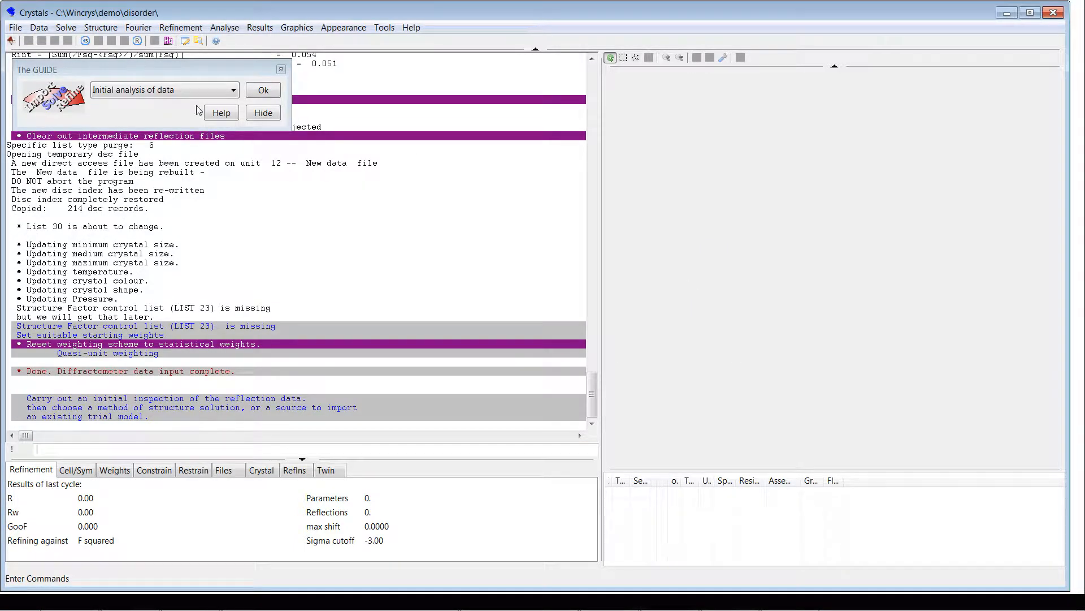
Step: Run the initial analysis of the data and review its plots, from completeness through N(Z) distribution, plus the cell content
click(264, 91)
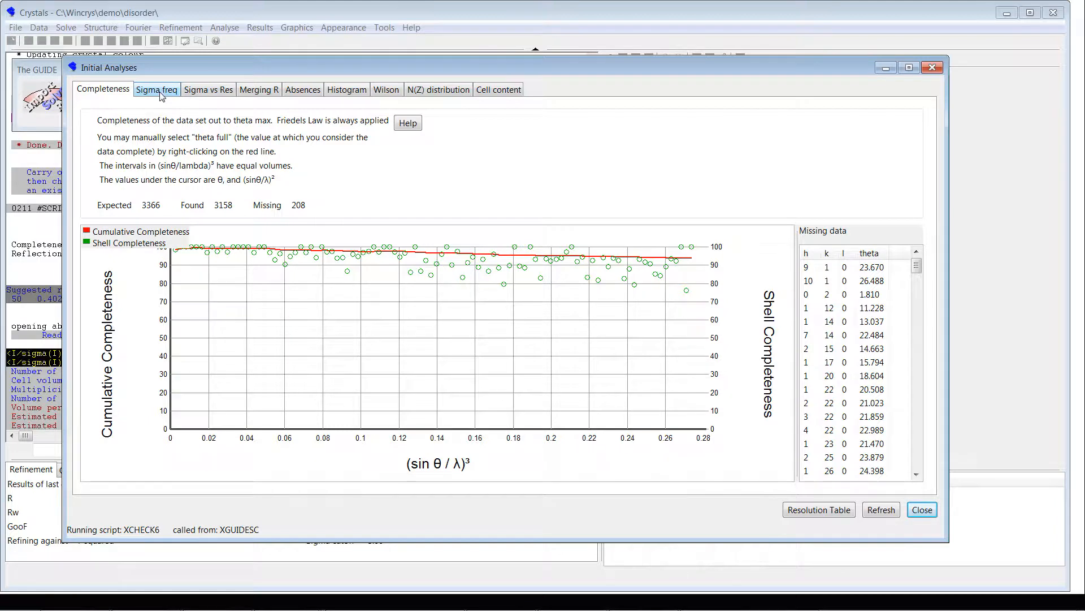
click(160, 94)
click(205, 91)
click(259, 90)
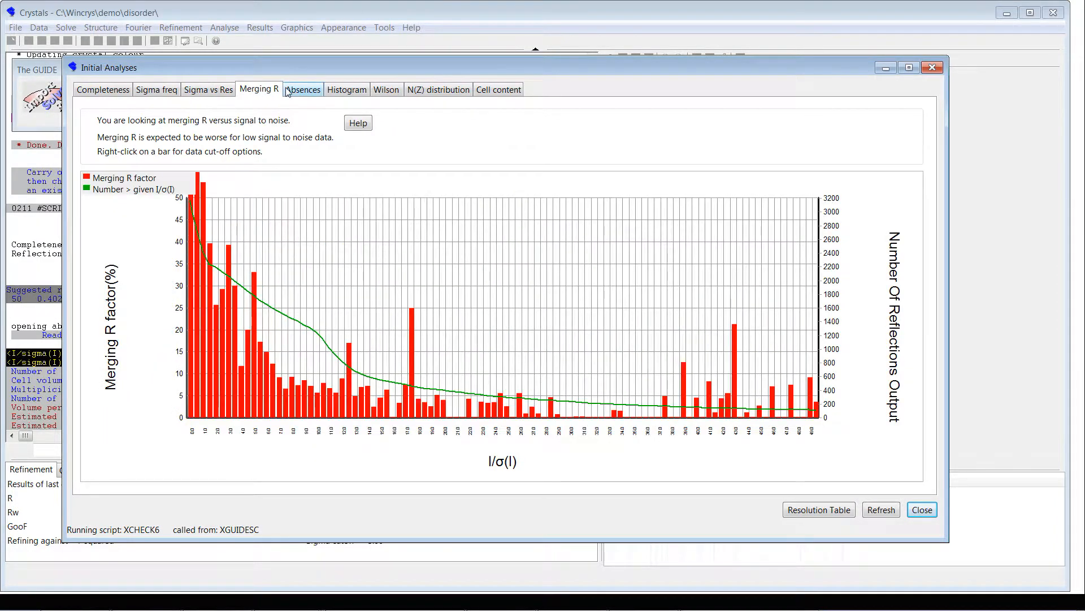
click(288, 92)
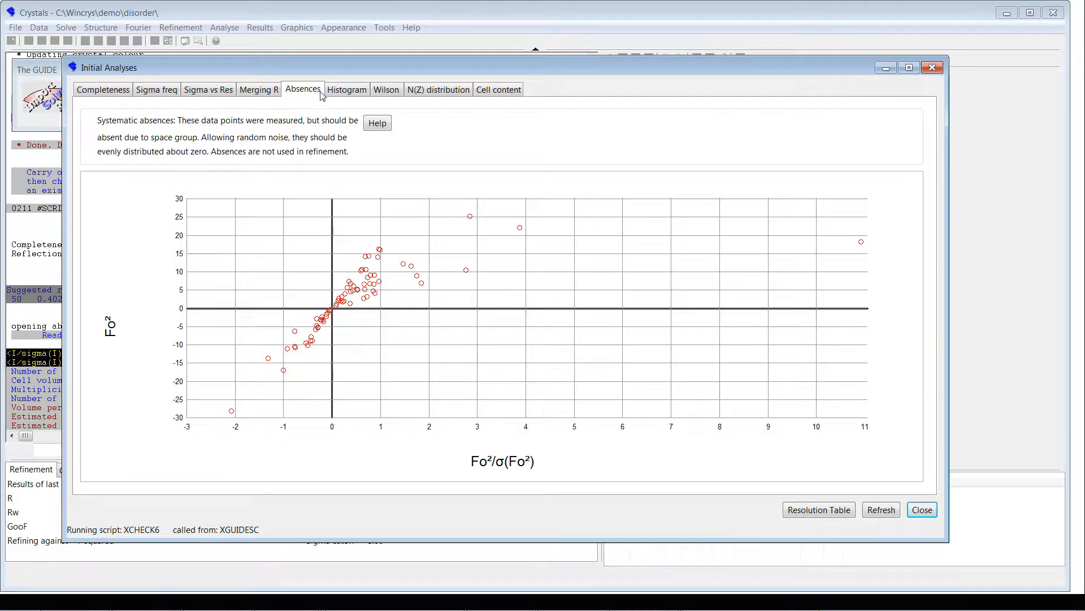
click(352, 95)
click(389, 94)
click(458, 93)
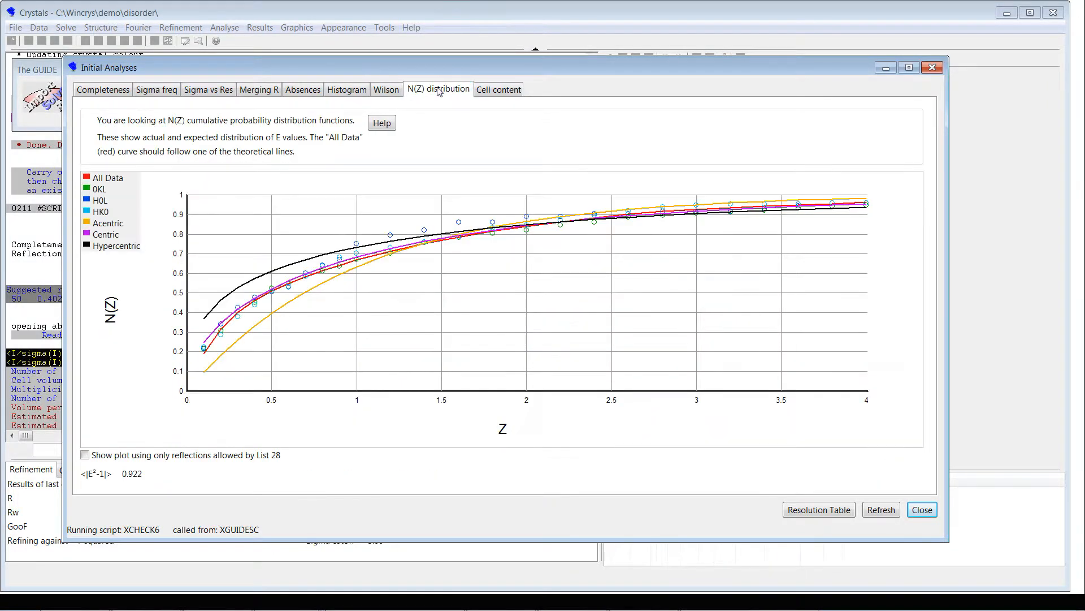
click(494, 93)
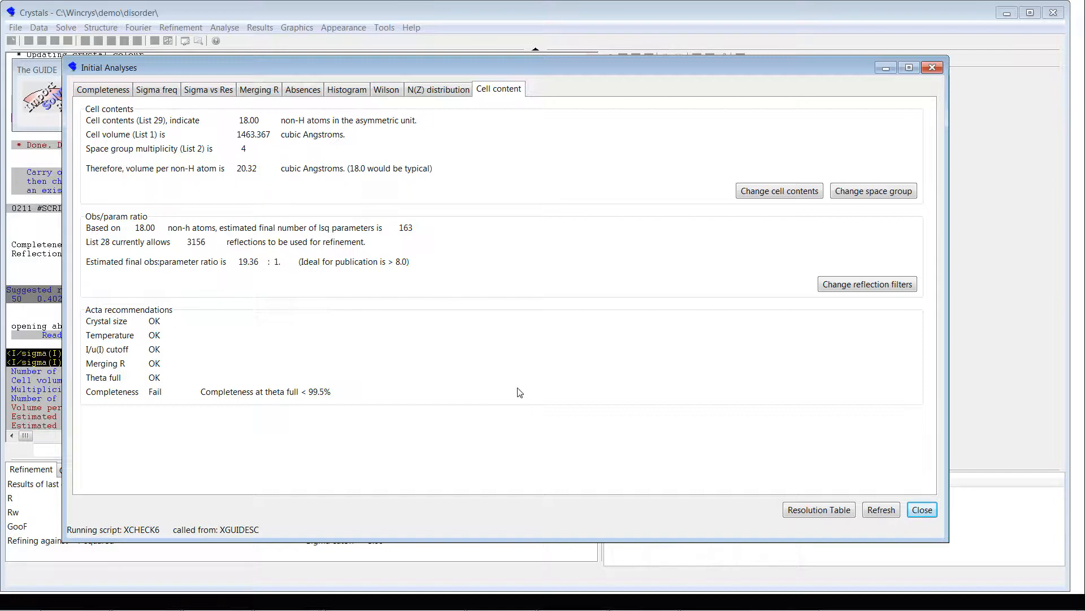
click(923, 510)
Step: Solve the structure with Superflip using merged data and default parameters, and accept the proposed element types
click(273, 91)
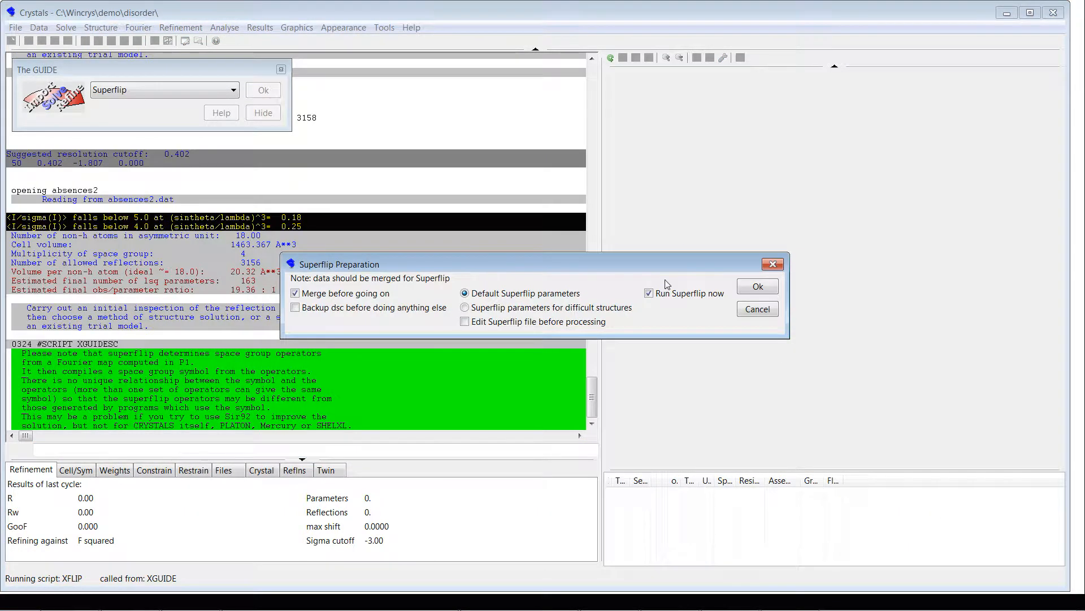
click(747, 287)
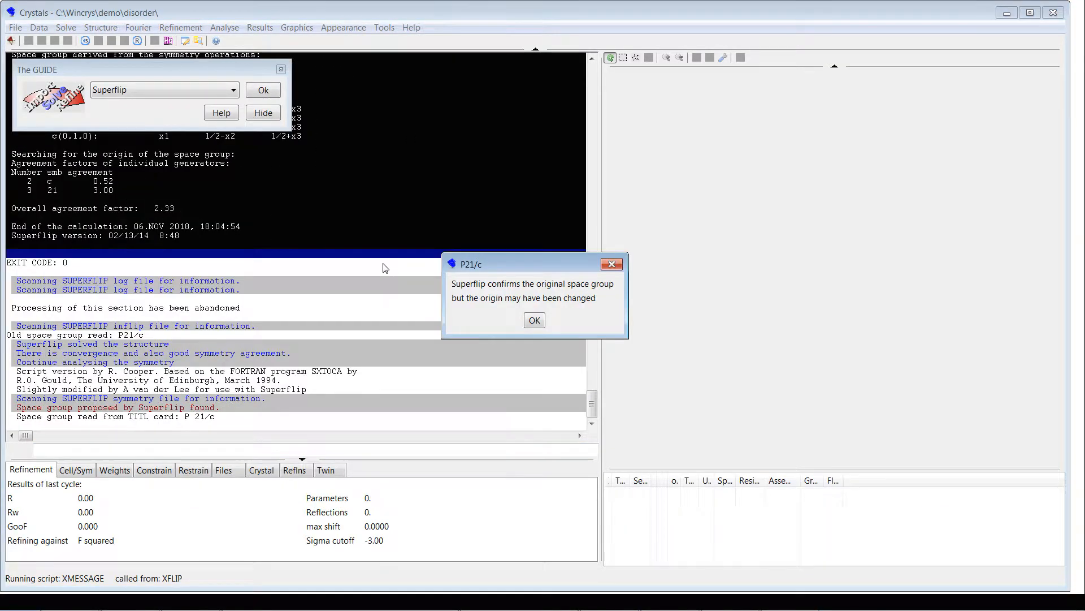
click(535, 320)
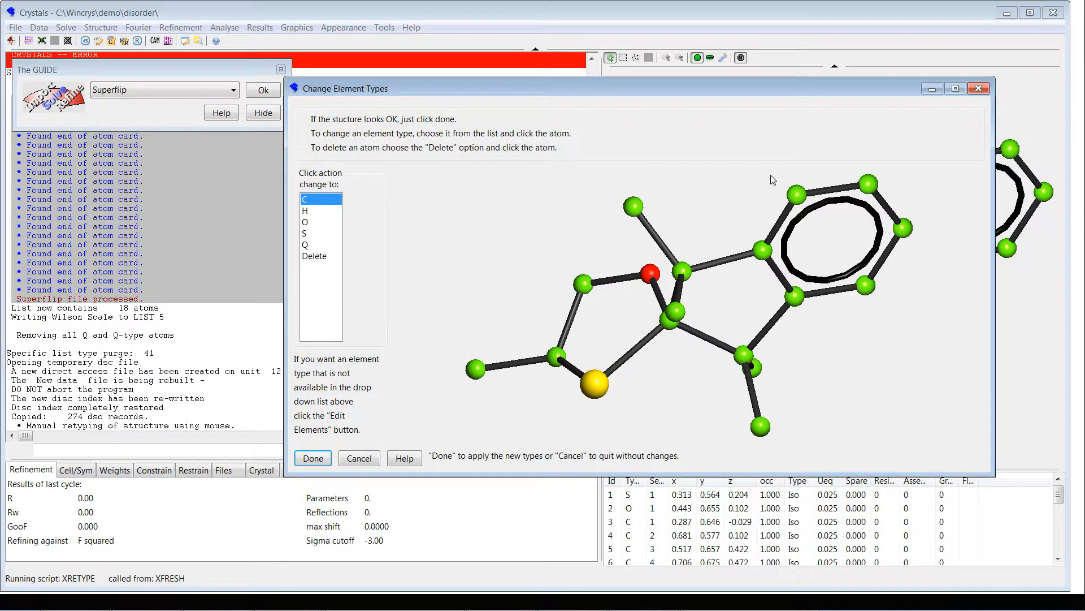
drag(773, 179, 458, 409)
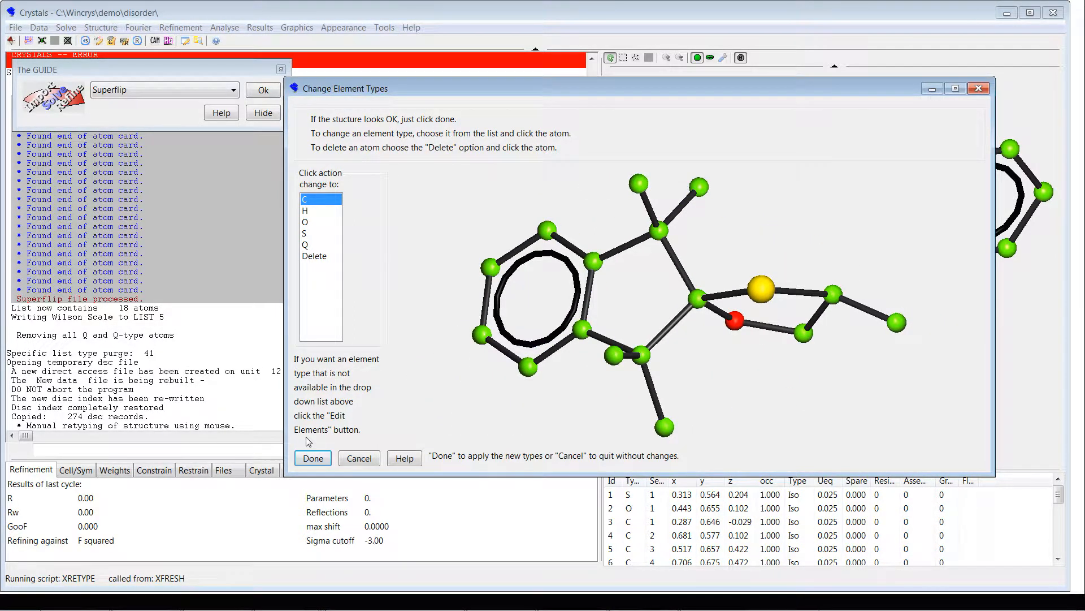
click(313, 462)
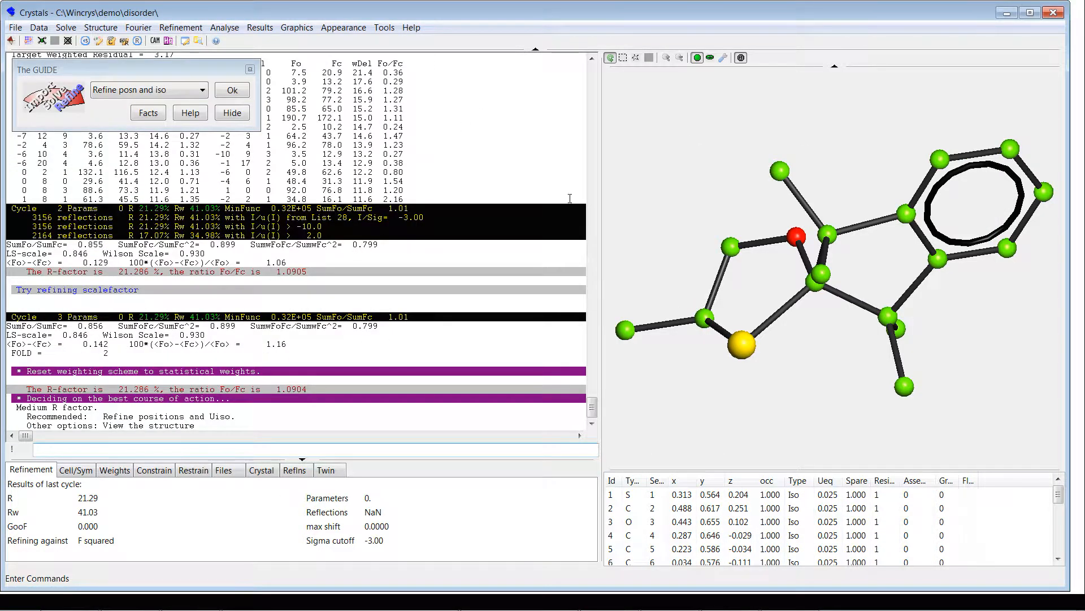
Step: Refine the scale, positions and Uiso of the model with automatic inversion
drag(686, 185, 685, 137)
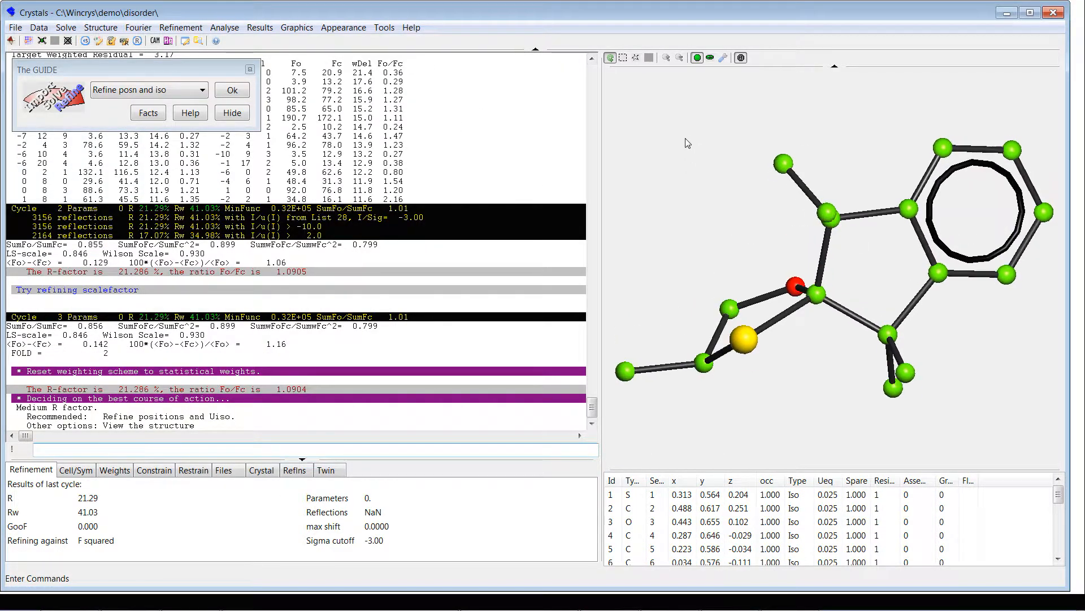
click(230, 92)
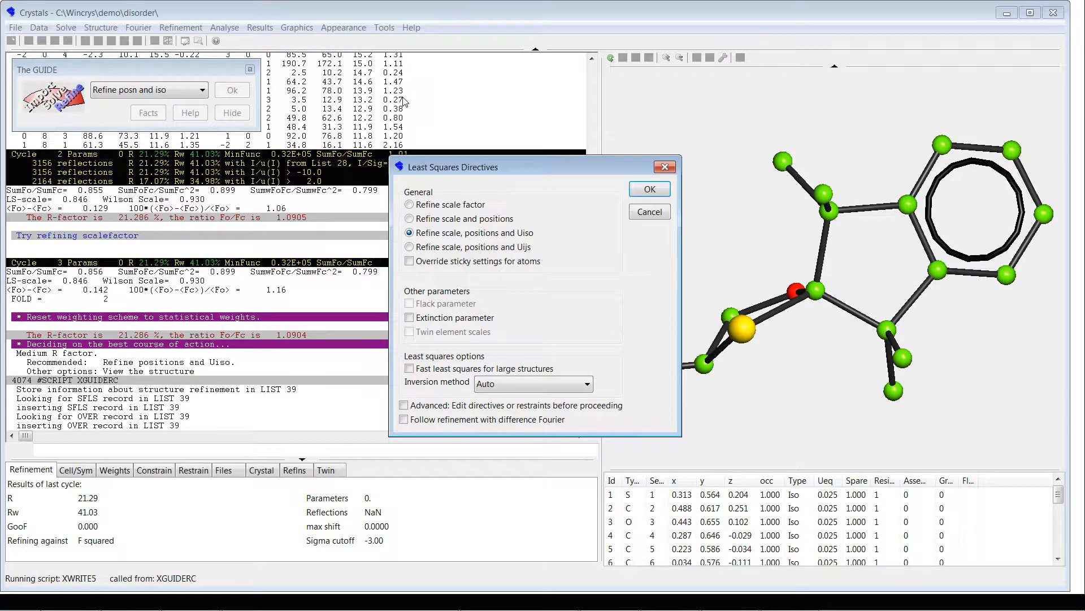
click(650, 188)
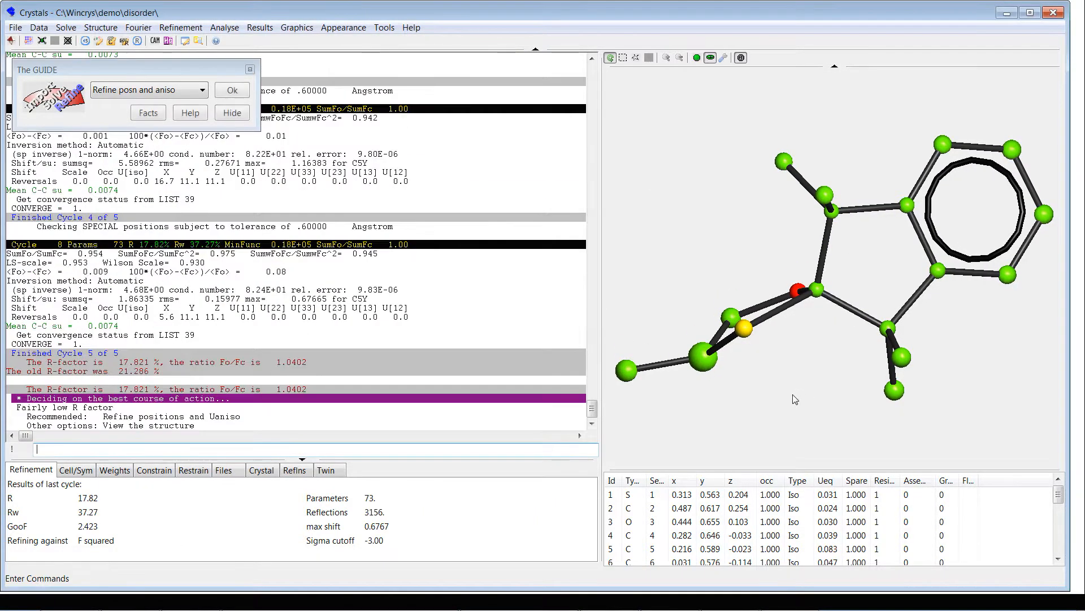
Step: Inspect the enlarged C(5) atom, and refine the scale, positions and Uijs with automatic inversion
drag(794, 365, 686, 131)
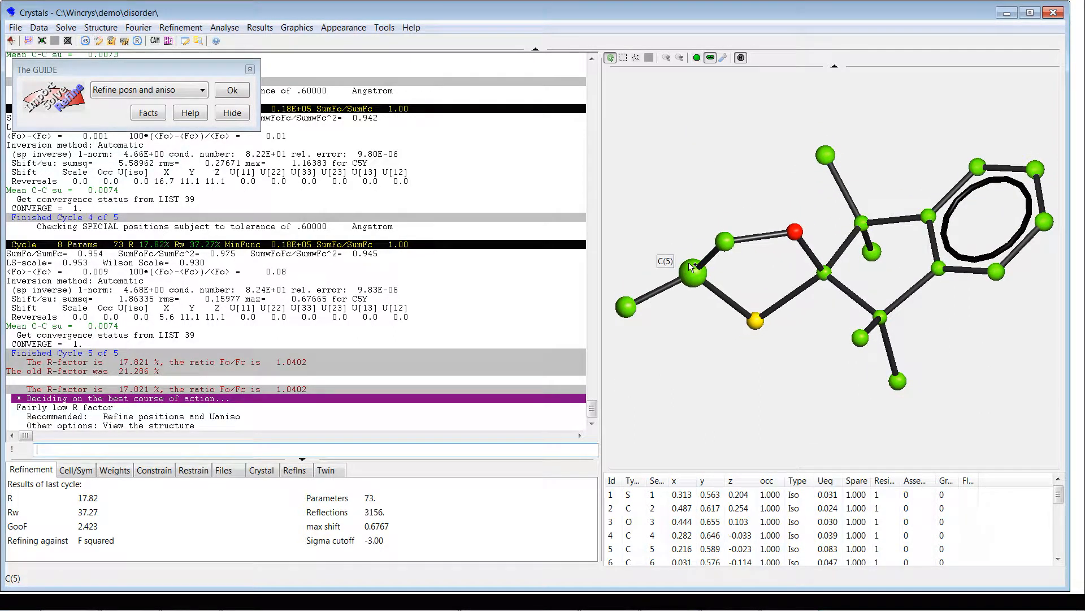
drag(691, 274, 688, 336)
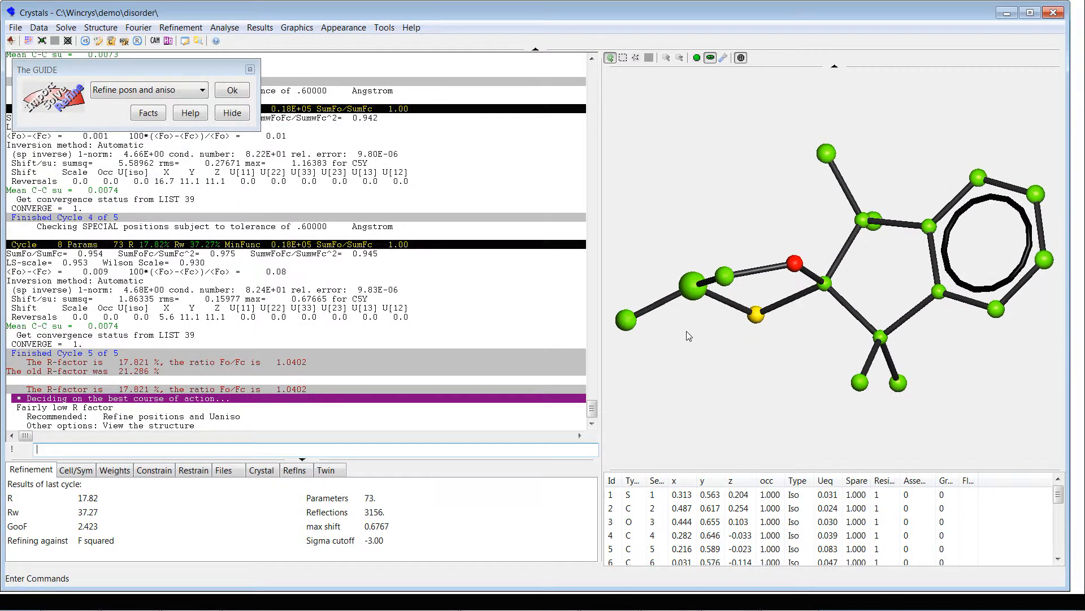
drag(703, 181, 666, 150)
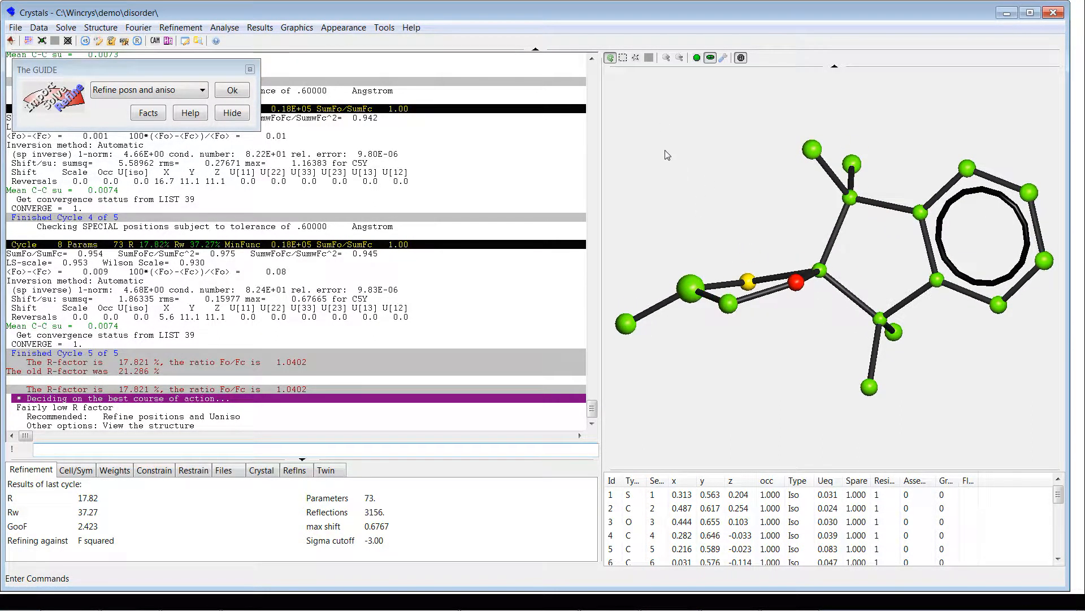
drag(687, 198, 686, 185)
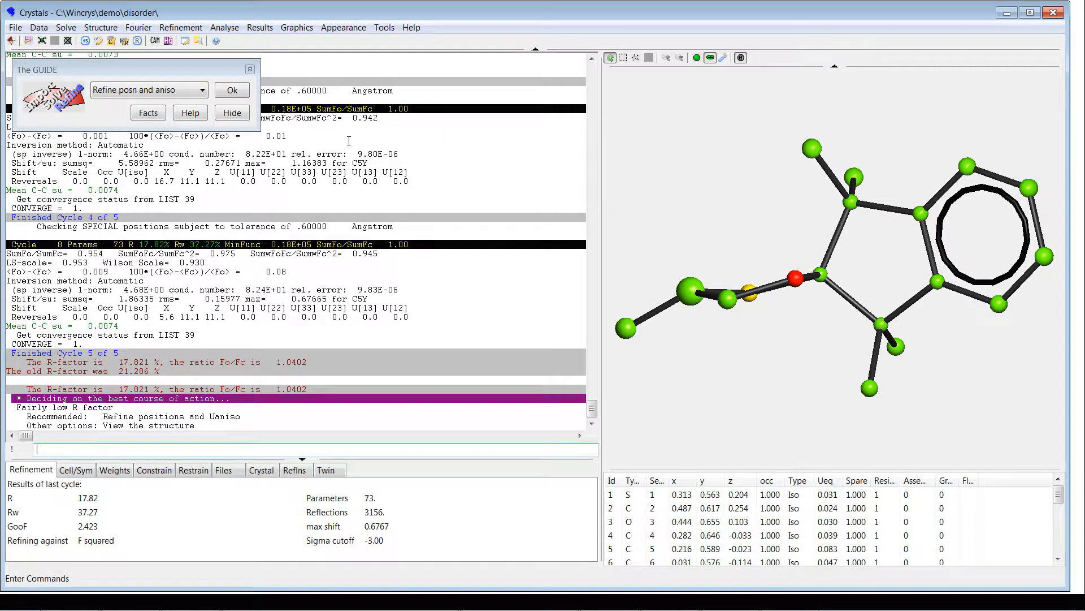
click(231, 91)
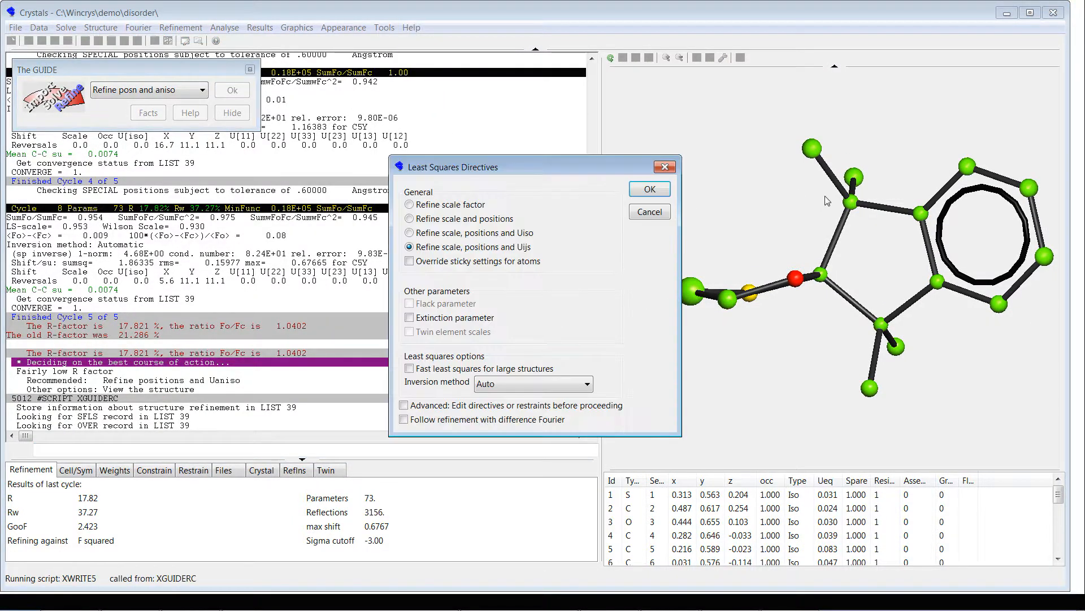
click(649, 189)
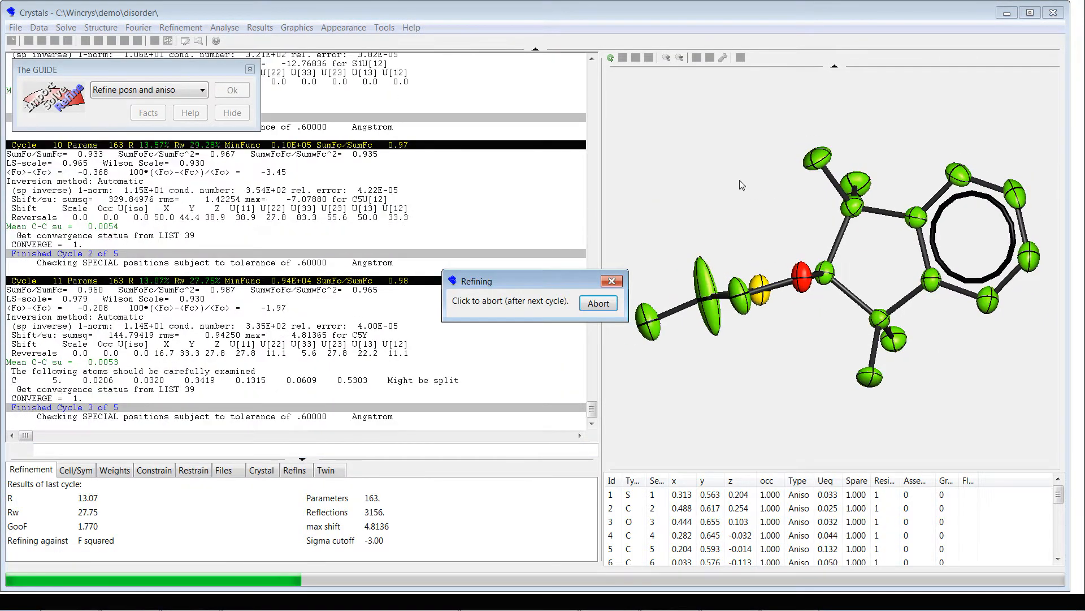
Step: Inspect the elongated ellipsoid of C(5) from several angles and split that atom into two
drag(739, 180, 716, 228)
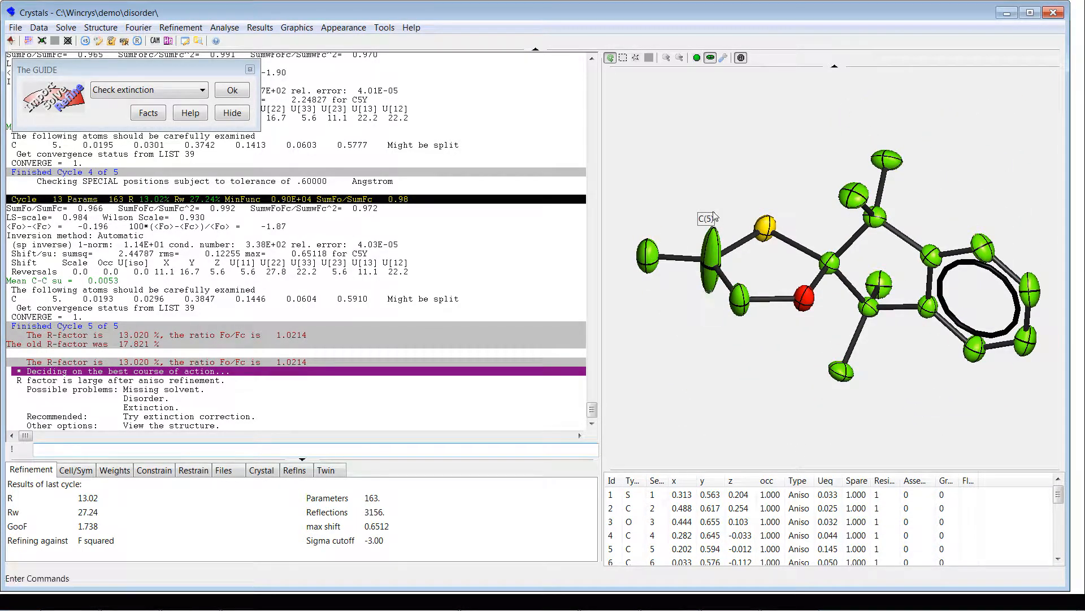
drag(696, 182, 697, 164)
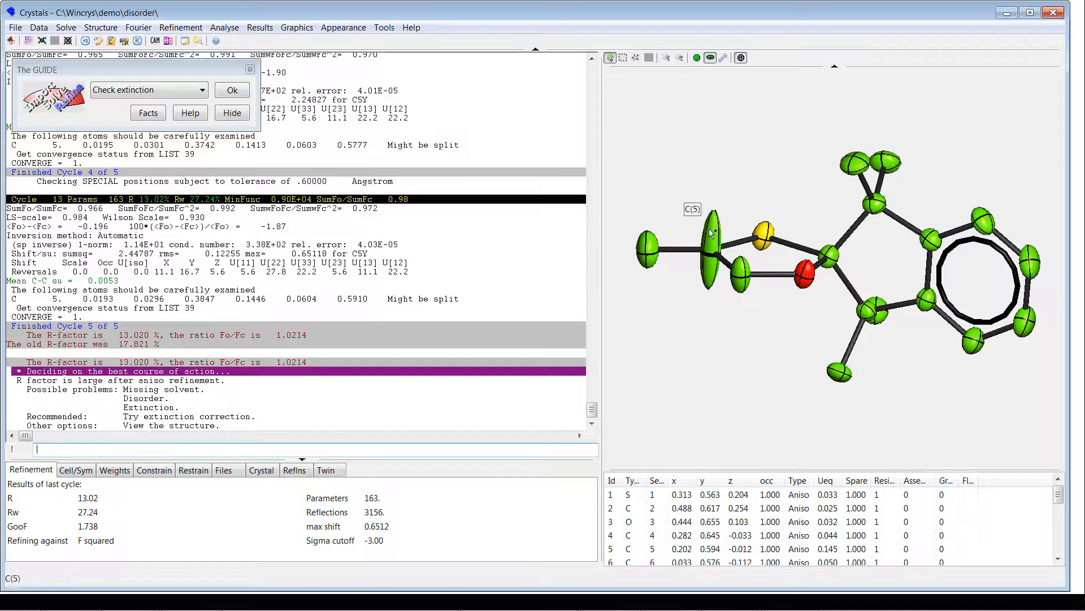
drag(711, 232, 728, 379)
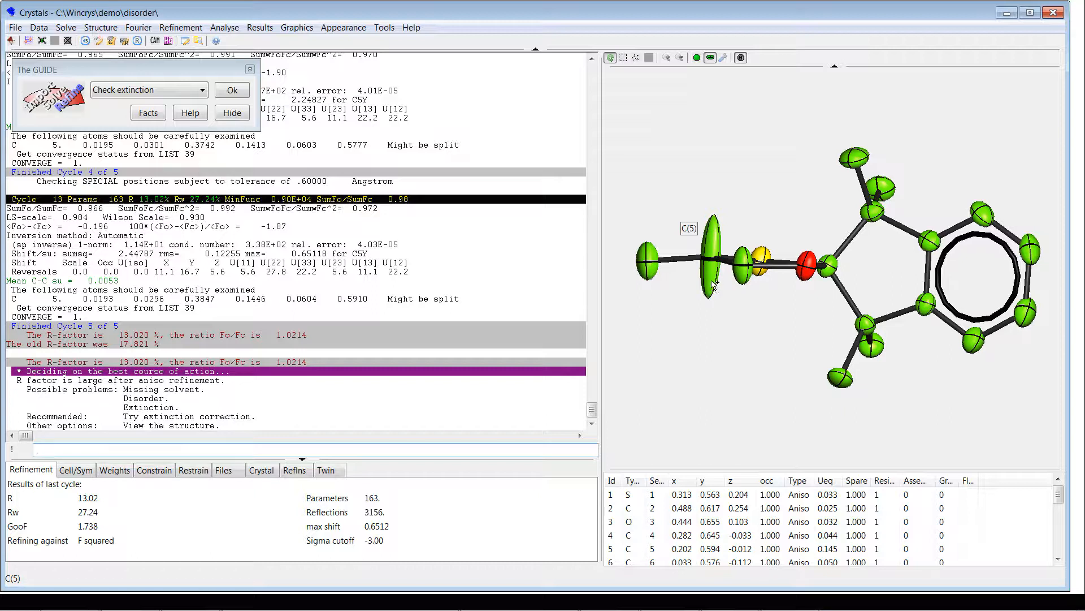
drag(774, 296, 772, 317)
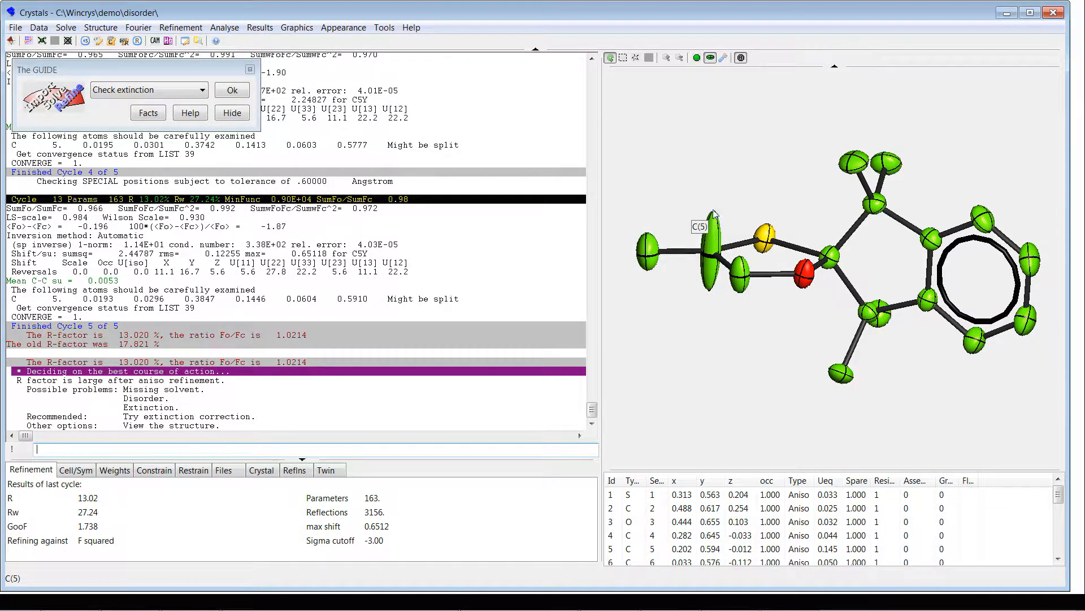
drag(705, 351, 705, 334)
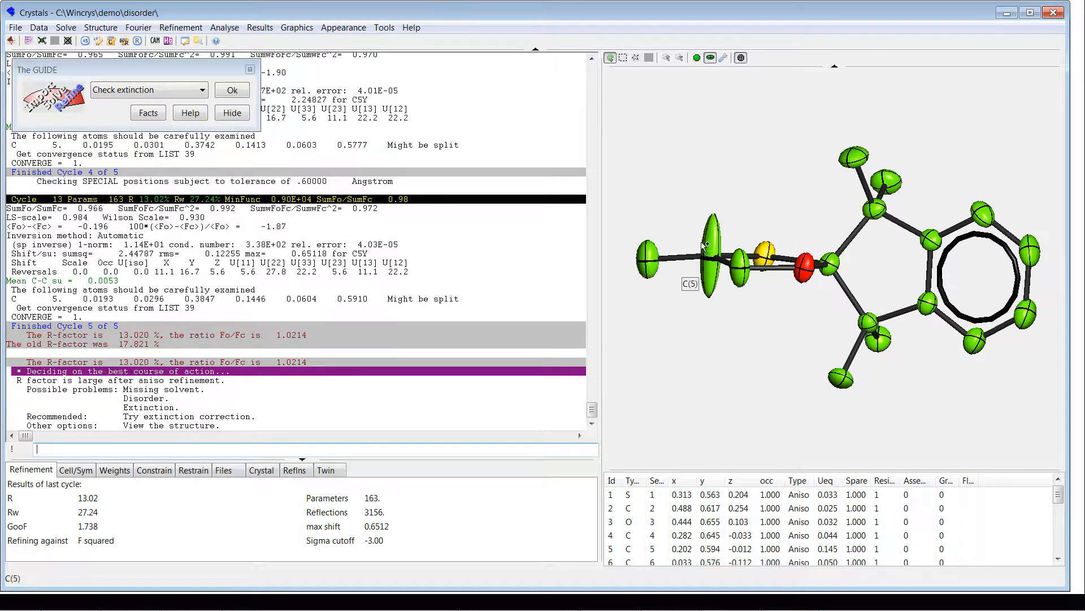
drag(722, 172, 722, 175)
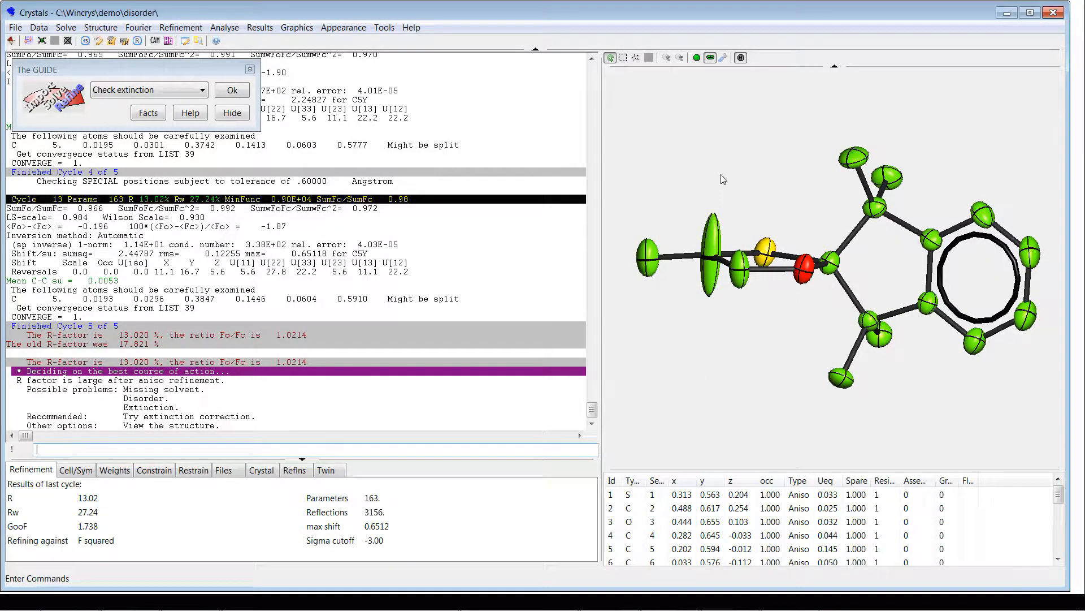
right_click(713, 244)
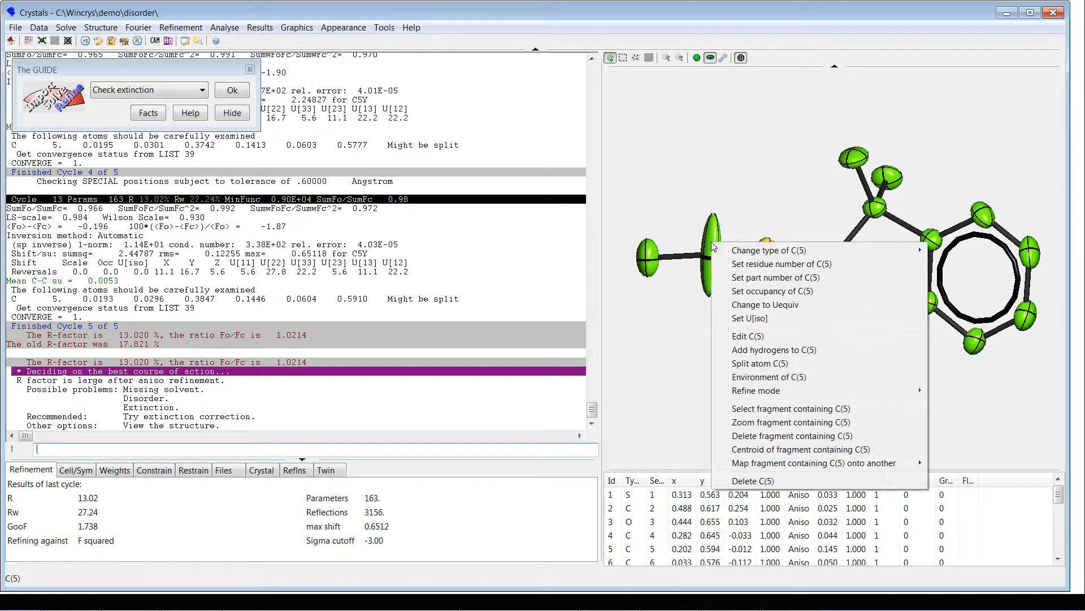
click(770, 364)
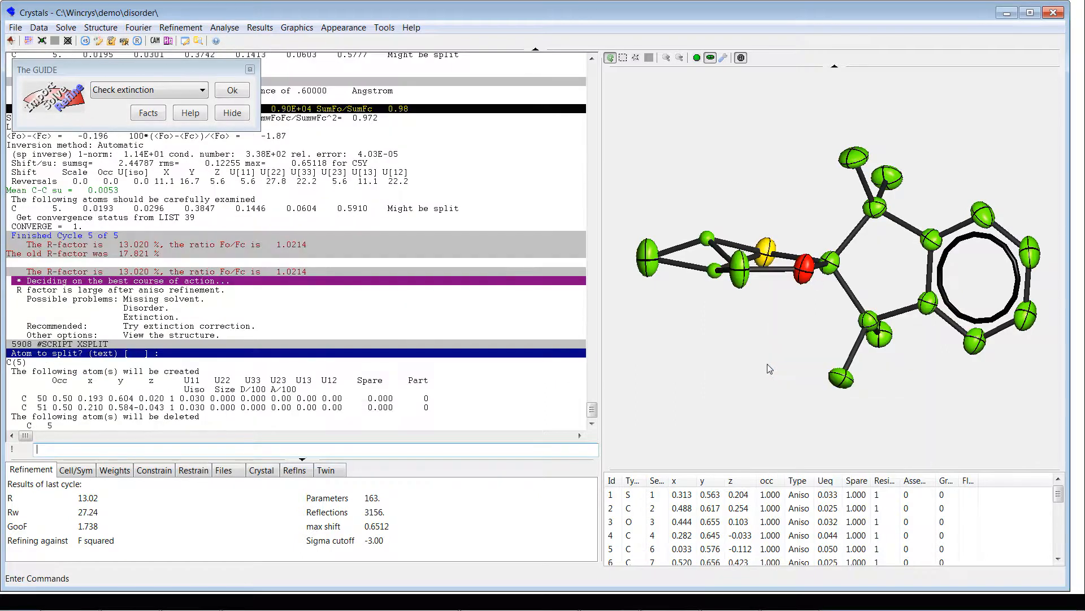
Step: Inspect the split atoms C(50) and C(51), and widen the Assembly and Group columns of the atom list
drag(720, 330, 724, 344)
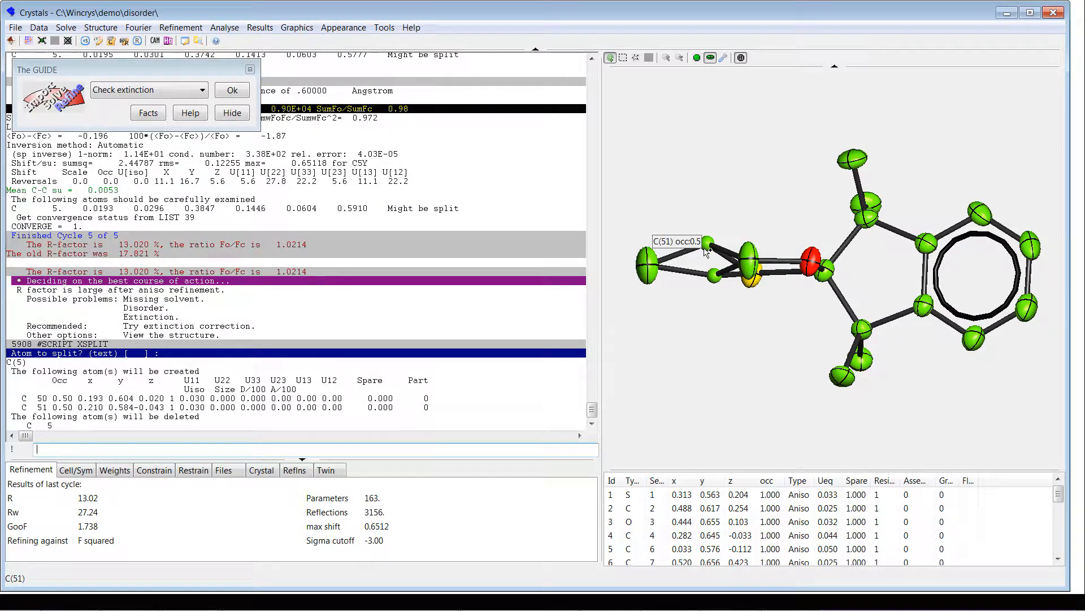
mouse_move(708, 246)
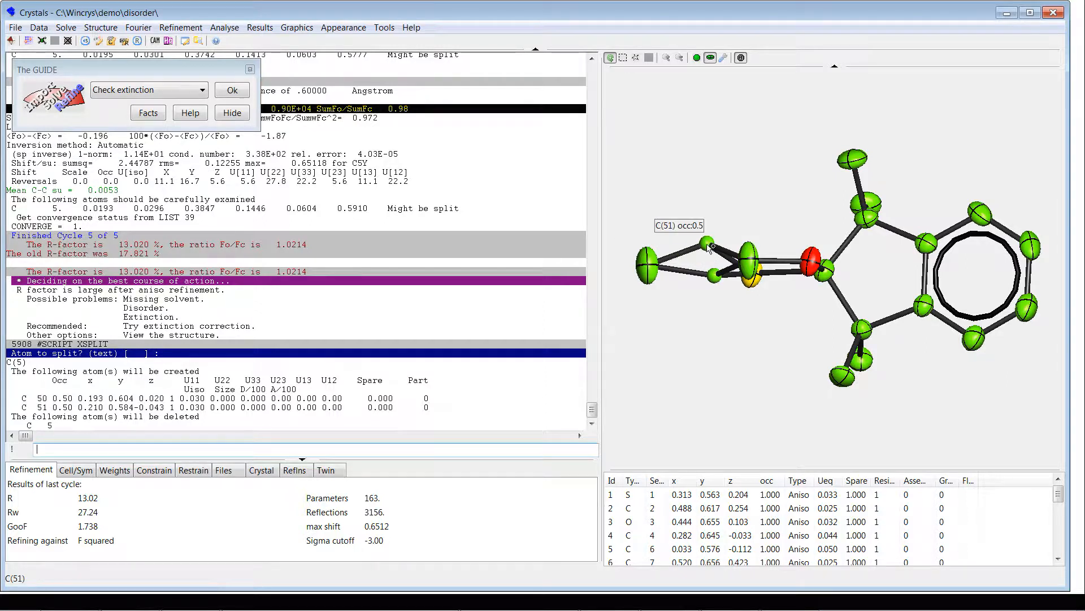
mouse_move(717, 273)
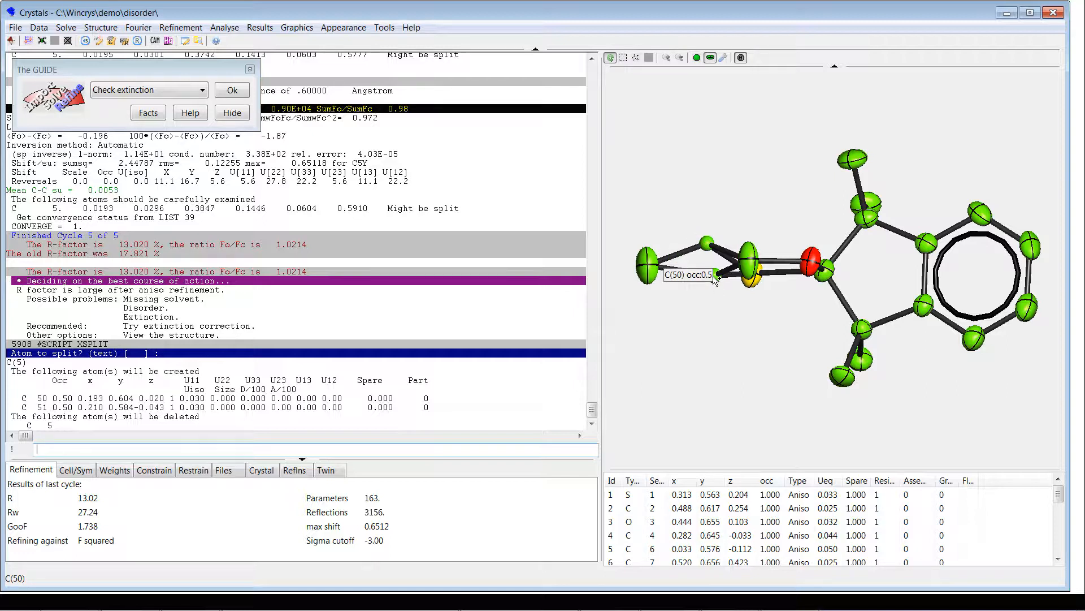
mouse_move(812, 255)
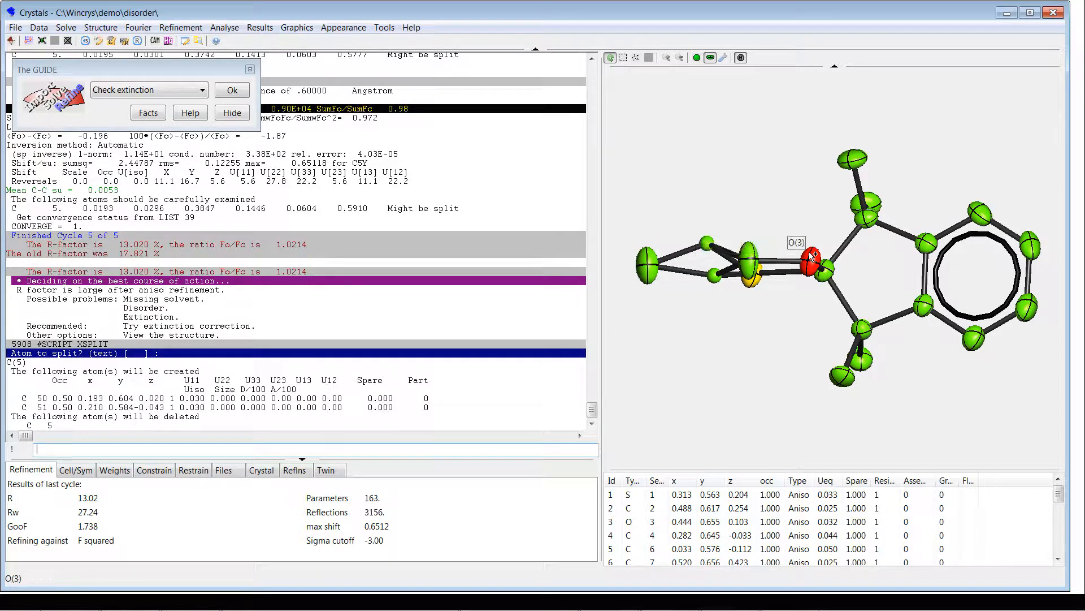
mouse_move(810, 175)
mouse_down()
mouse_move(812, 199)
mouse_move(809, 161)
mouse_move(810, 186)
mouse_up()
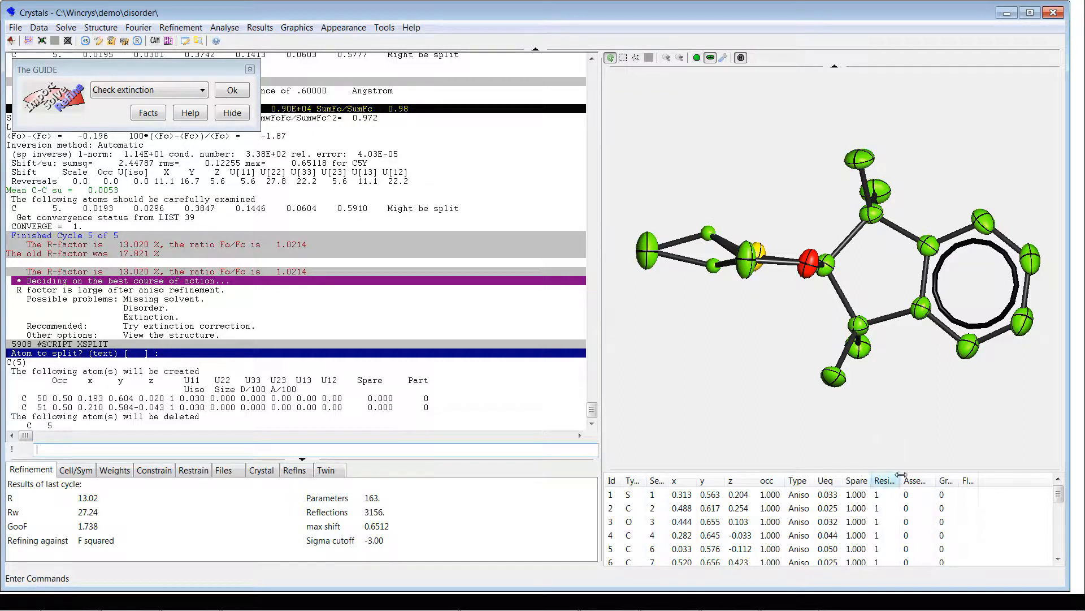
drag(936, 479, 988, 481)
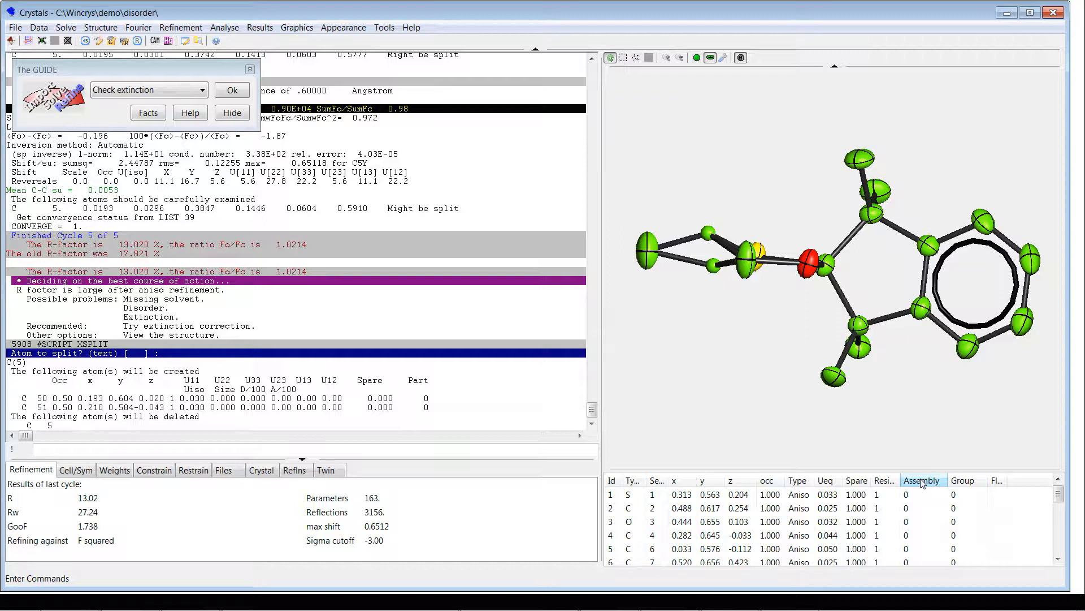
Step: Set the part number of C(50) to 1001 and that of C(51) to 1002
right_click(714, 263)
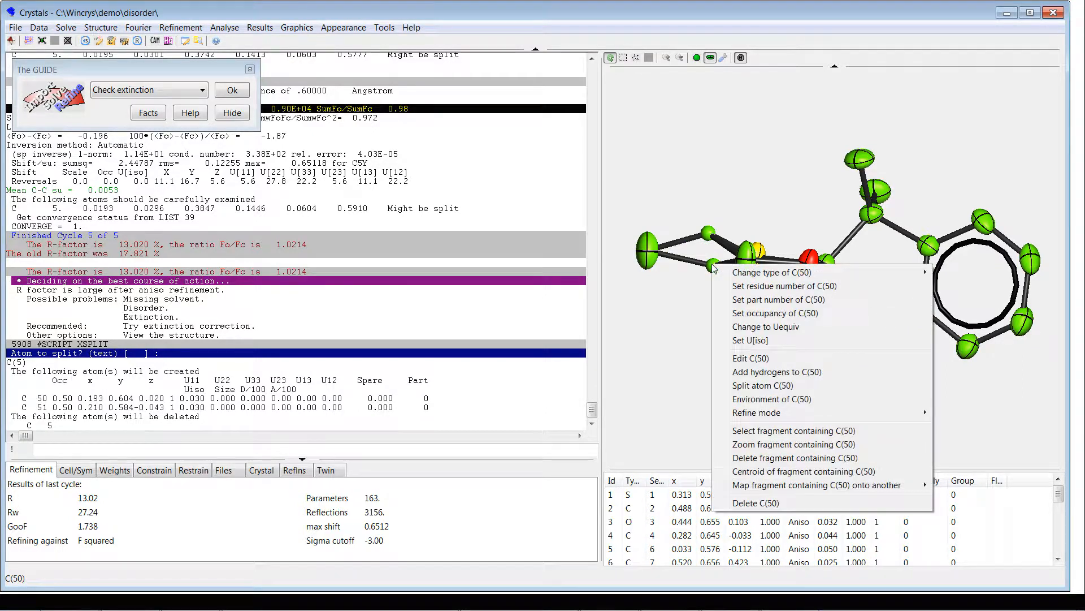
click(777, 300)
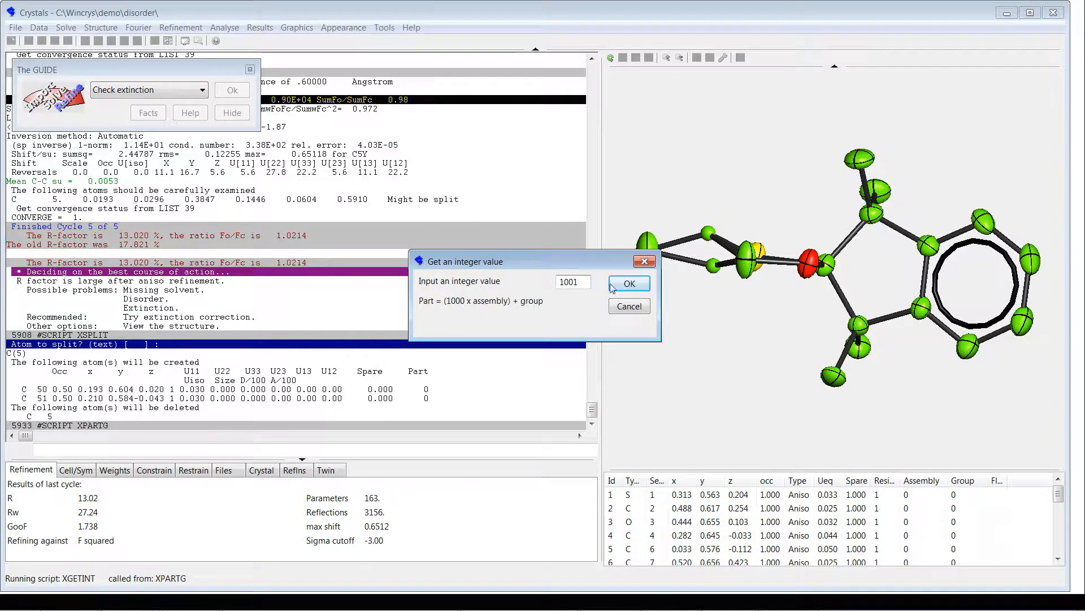
click(631, 285)
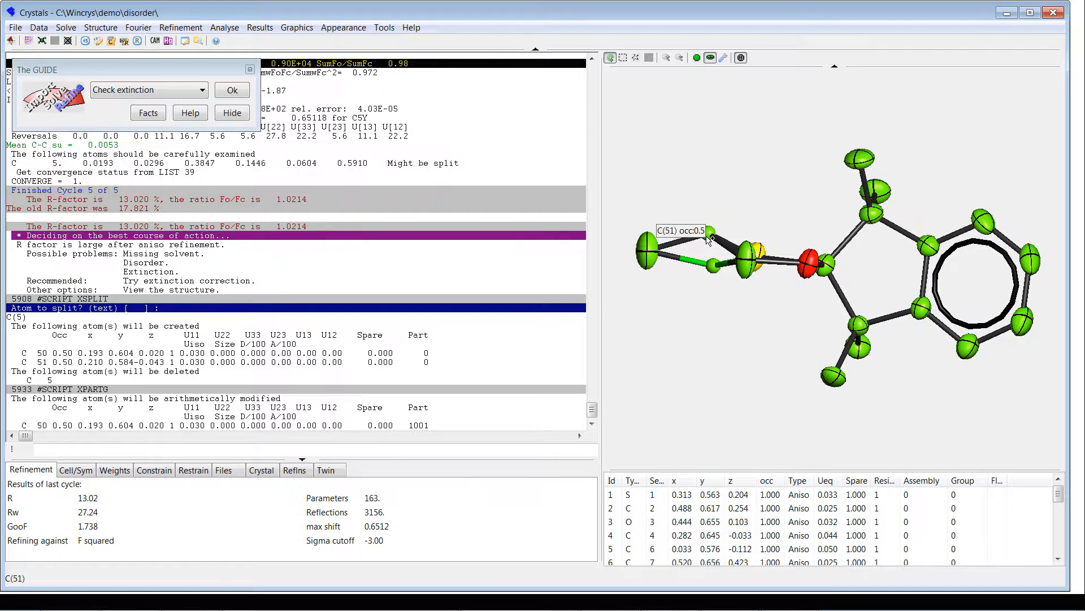
right_click(708, 239)
click(745, 277)
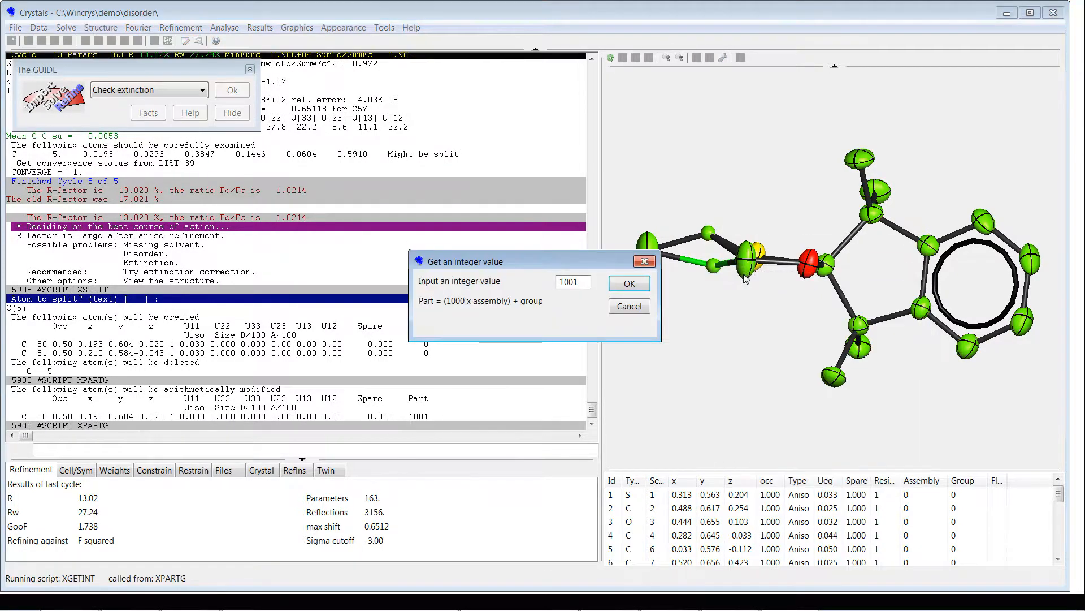
key(BackSpace)
text(2)
click(640, 283)
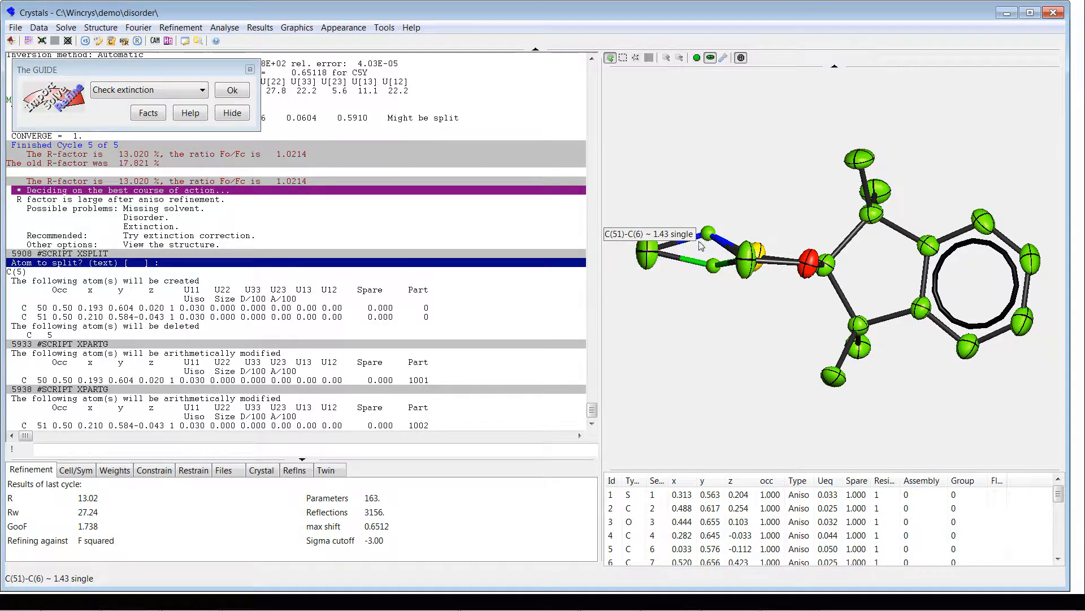
Step: Refine the scale, positions, Uijs and assembly site occupancies, keeping their sum at 1, with automatic inversion
mouse_move(746, 212)
mouse_down()
mouse_move(741, 150)
mouse_move(746, 207)
mouse_move(741, 194)
mouse_up()
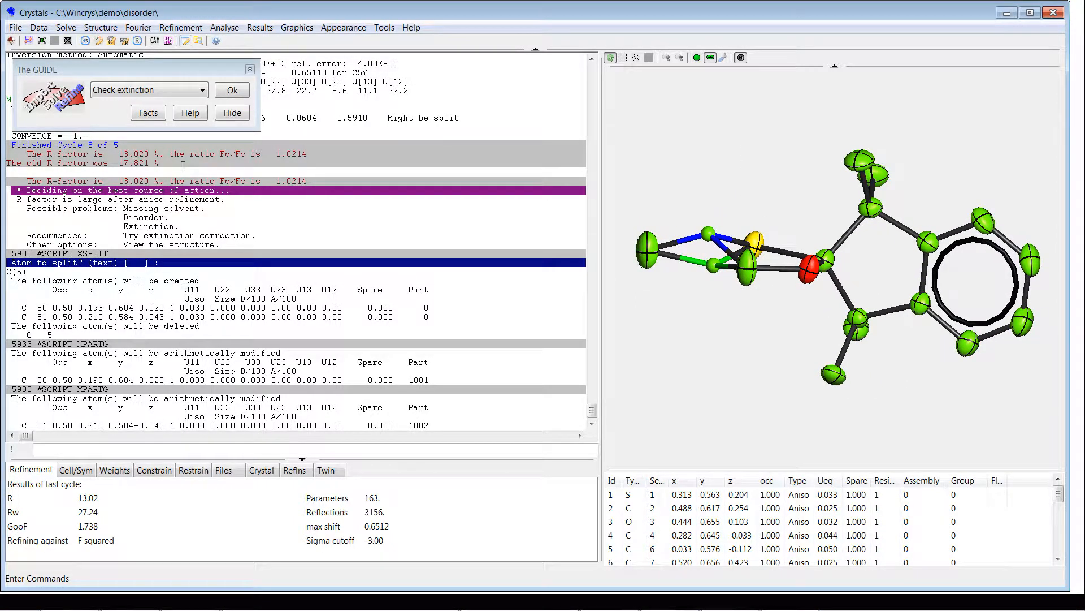
click(201, 87)
click(163, 150)
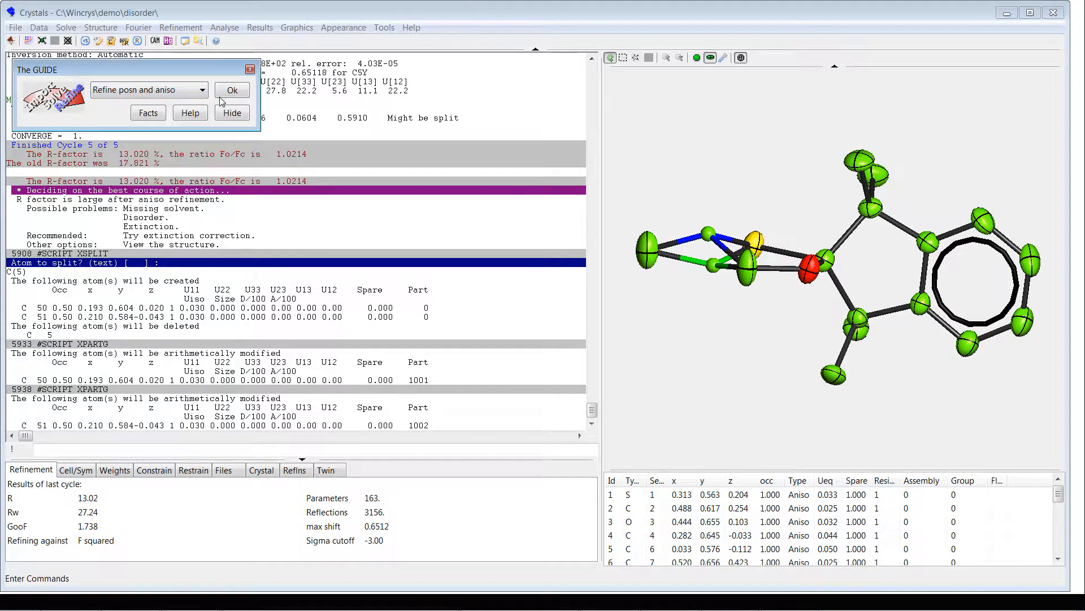
click(232, 90)
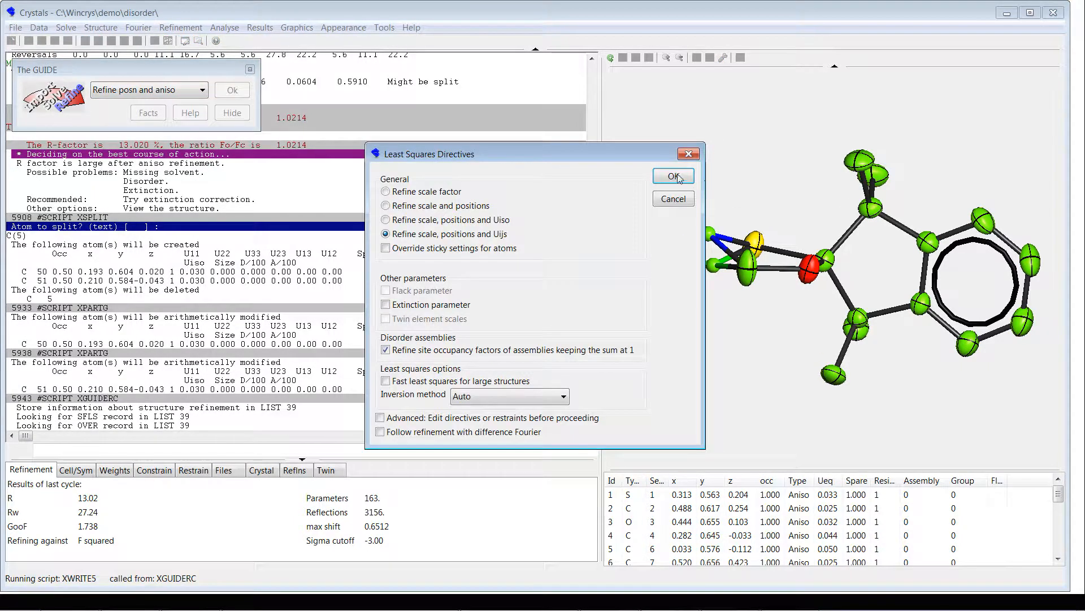
click(673, 176)
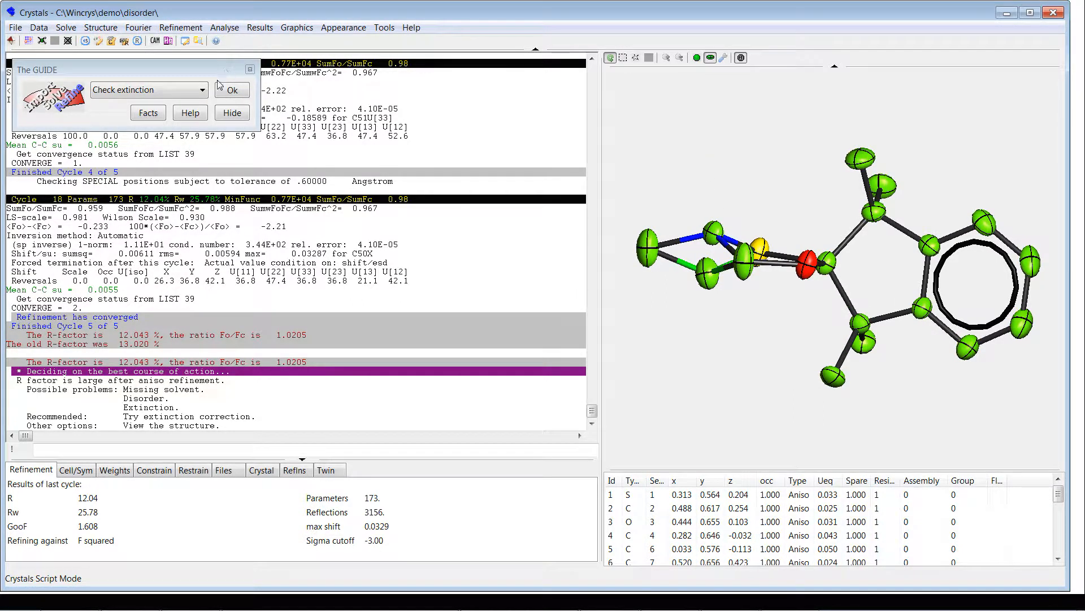
Step: Repeat the anisotropic refinement of positions and assembly occupancies with the same settings, and inspect the disordered ring
click(199, 92)
click(130, 146)
click(226, 95)
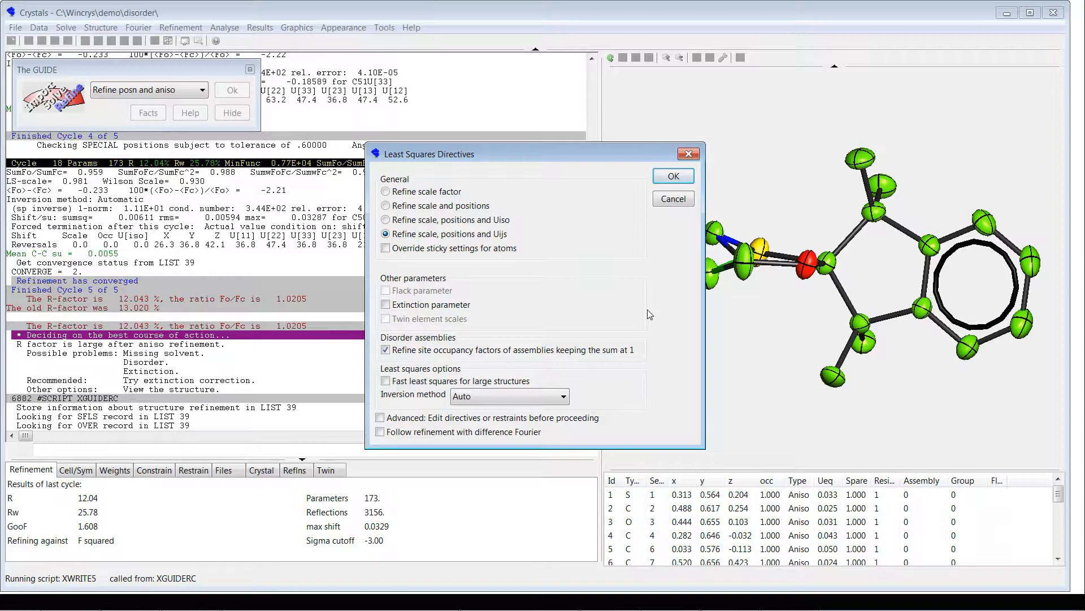
click(674, 176)
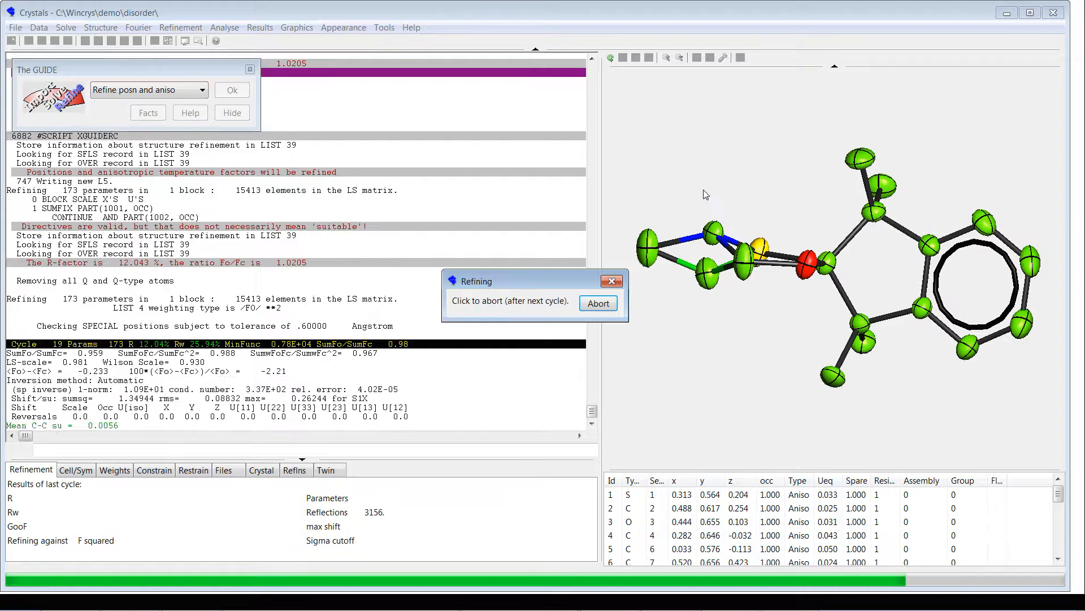
drag(700, 185, 717, 218)
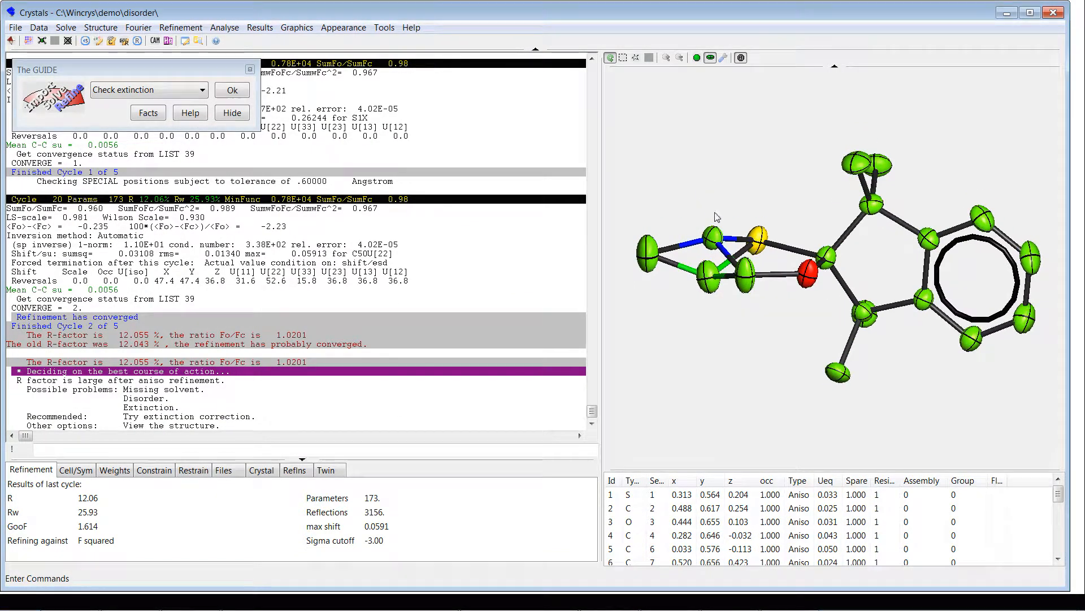
Step: Check the Fo versus Fc plot for extinction and continue without adding an extinction parameter
mouse_move(715, 276)
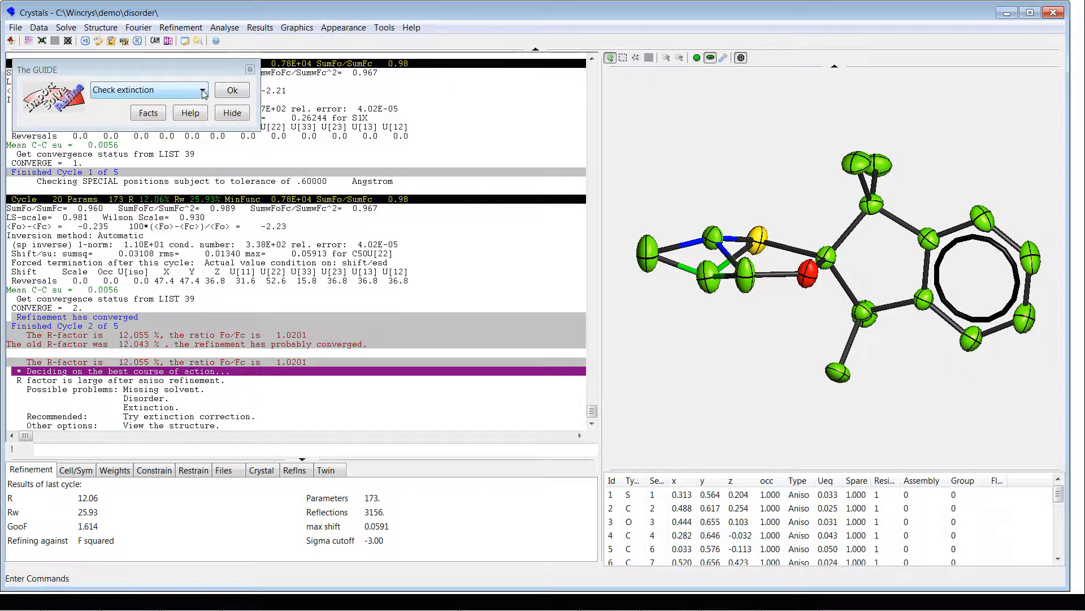
click(238, 91)
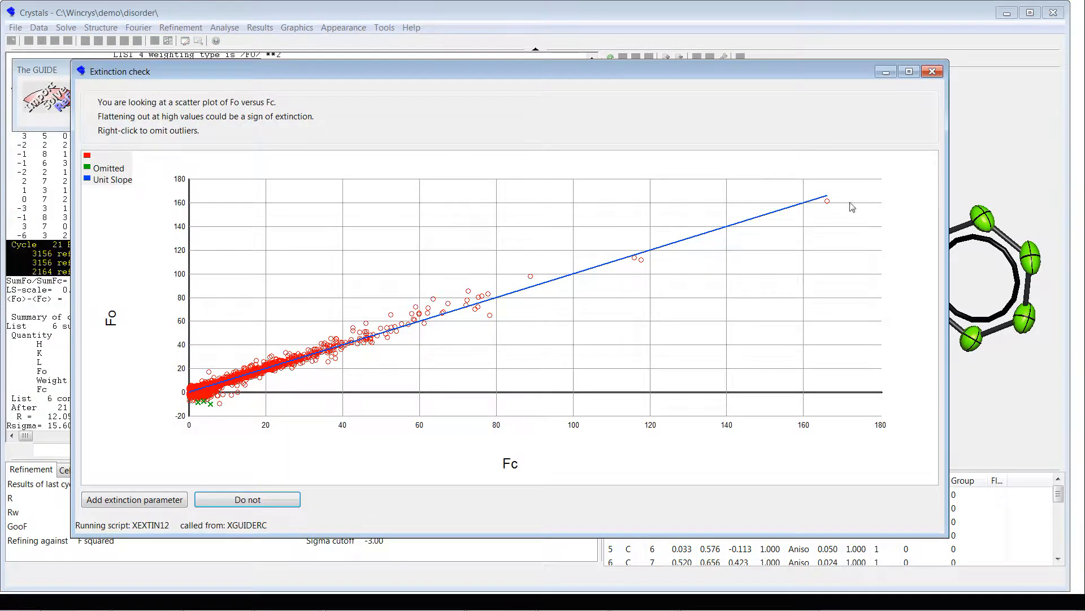
click(249, 499)
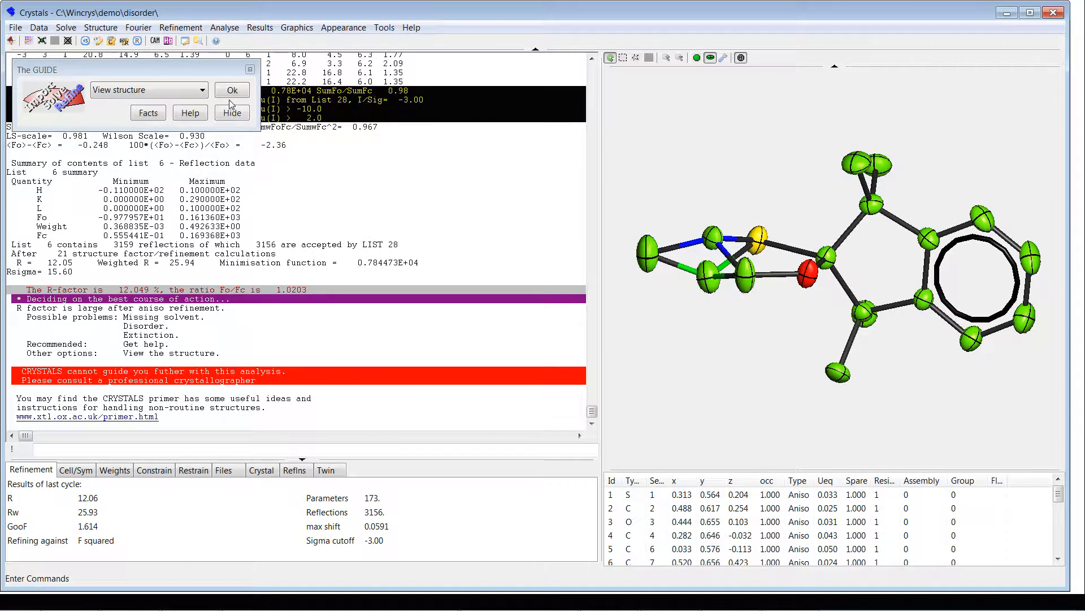
Step: Start the Guide's Add hydrogen action to compute geometric H positions for the structure
click(202, 90)
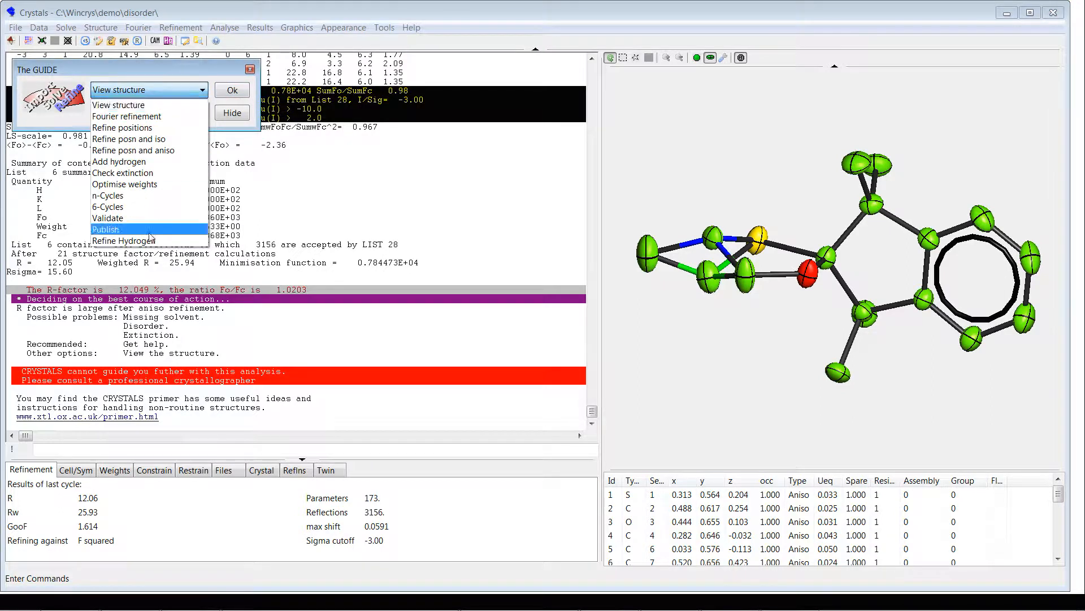
click(113, 373)
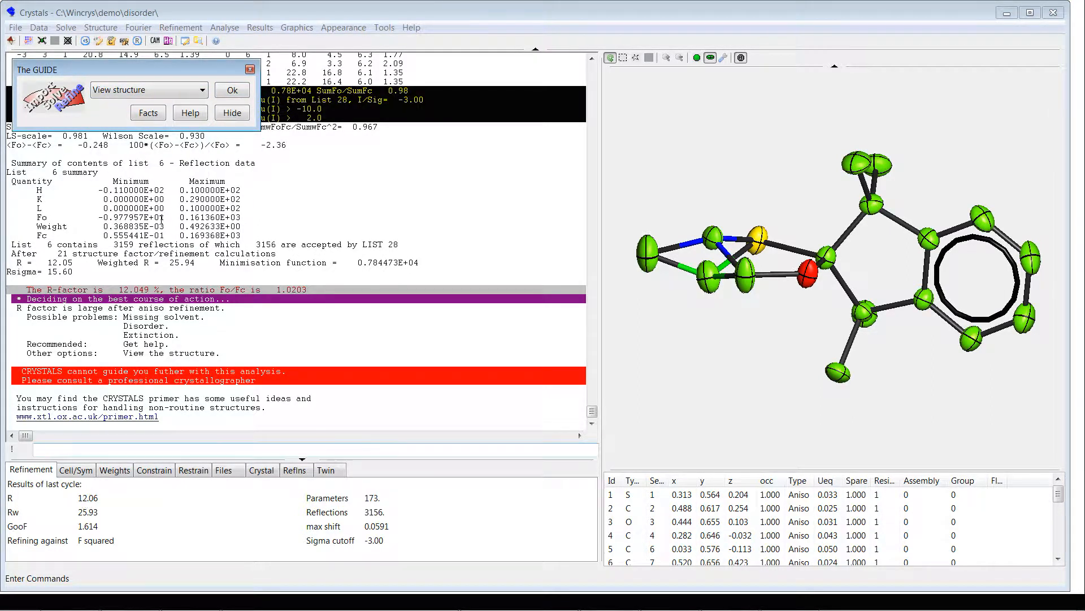
click(167, 96)
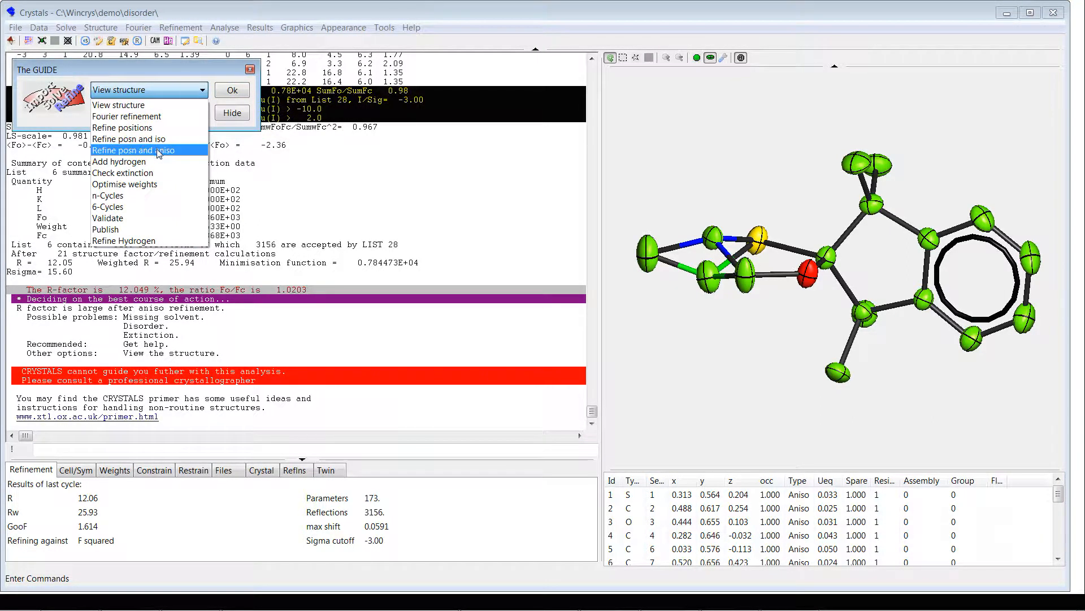
click(191, 145)
click(232, 91)
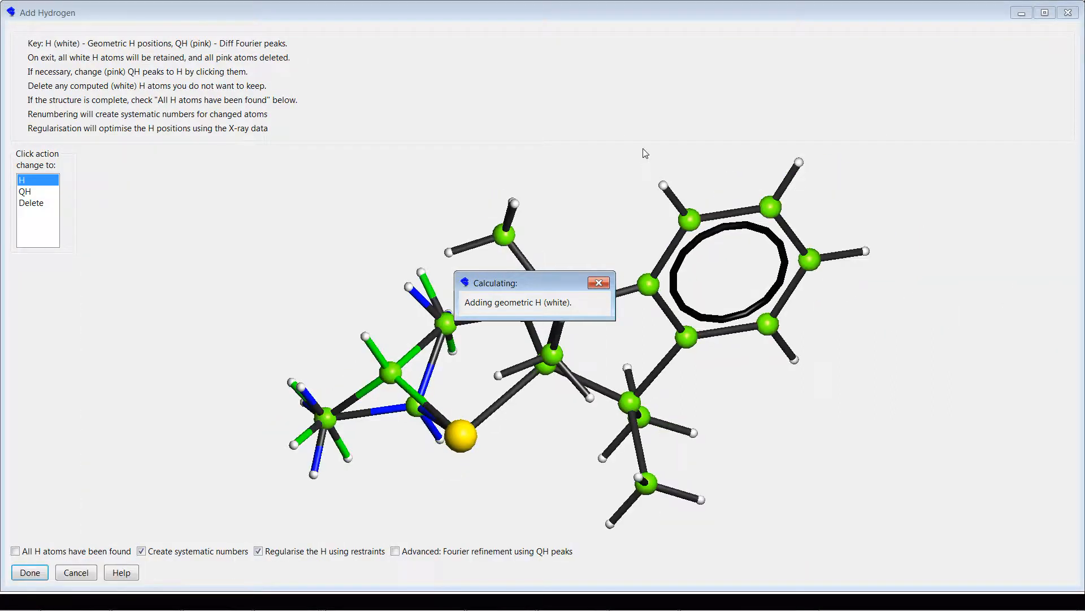
Step: Check the computed hydrogens around the disordered ring and accept them as complete, with systematic numbering and regularisation using restraints
drag(812, 419, 808, 377)
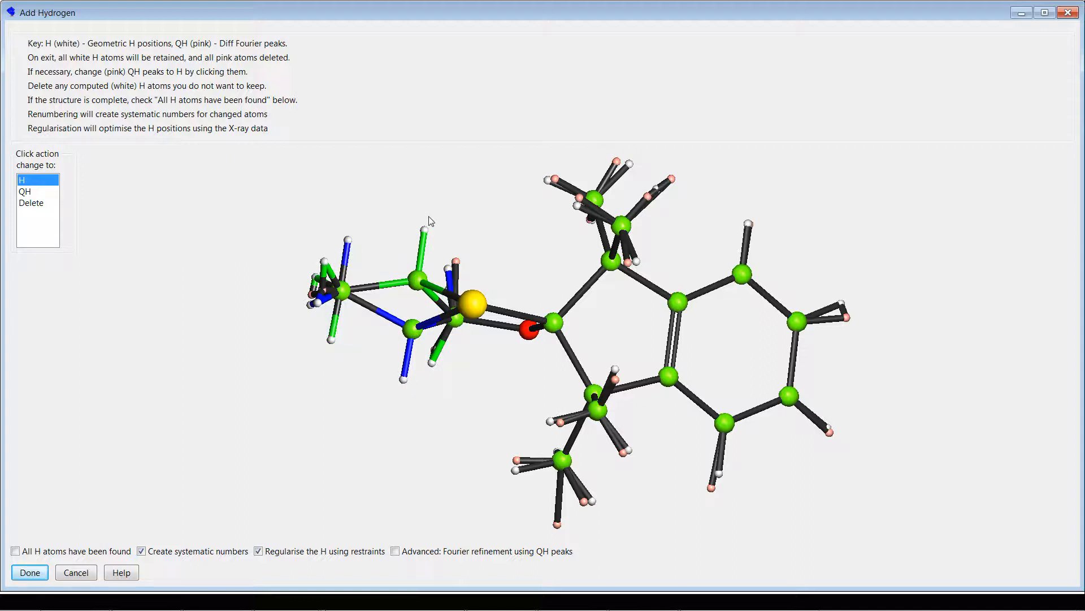
drag(402, 193, 383, 230)
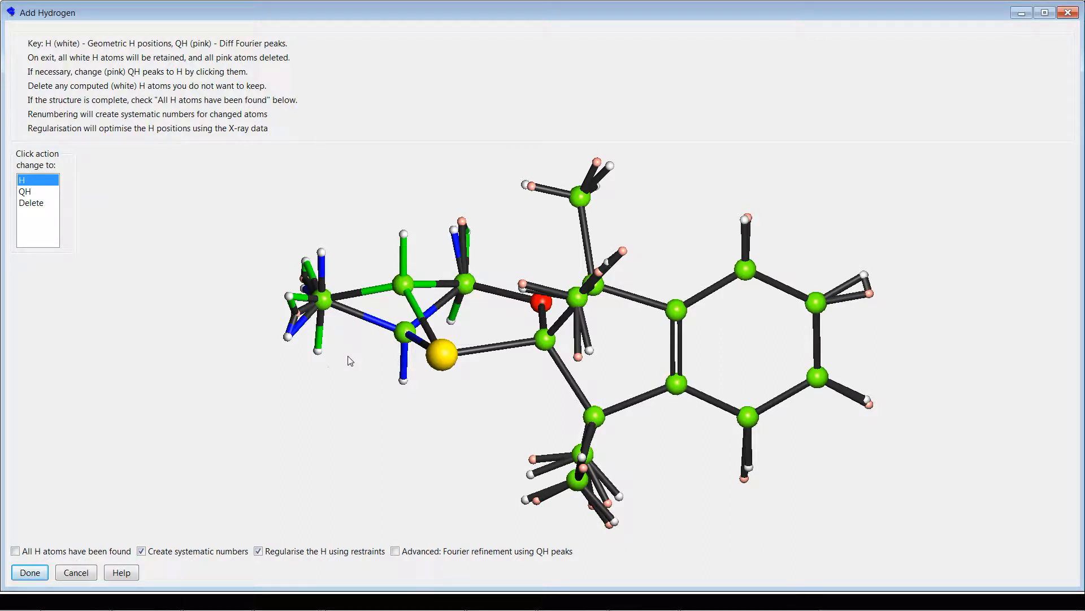
drag(203, 431, 394, 265)
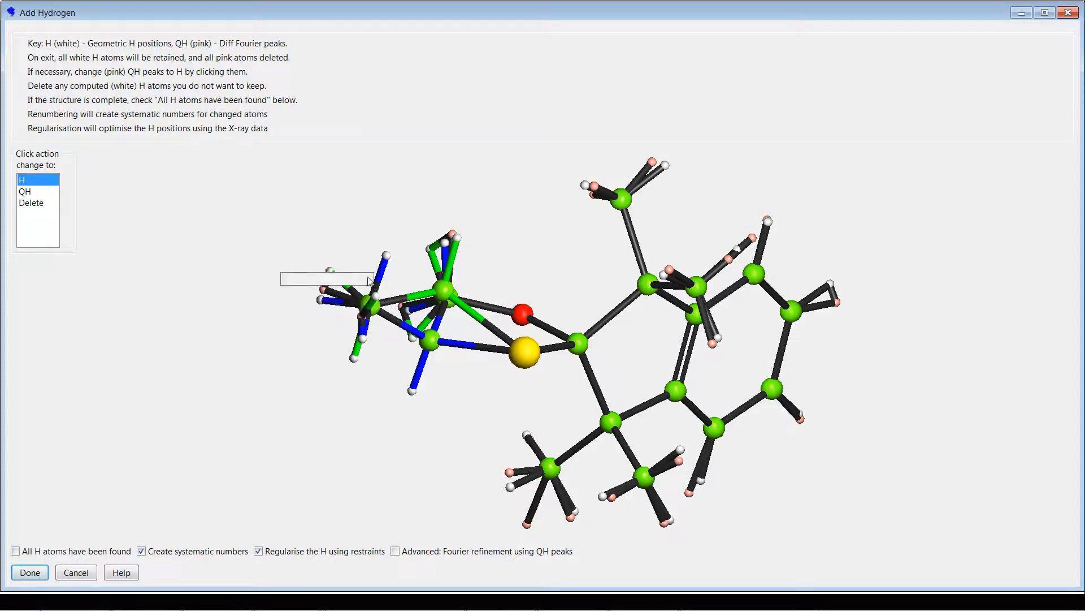
drag(363, 382, 356, 382)
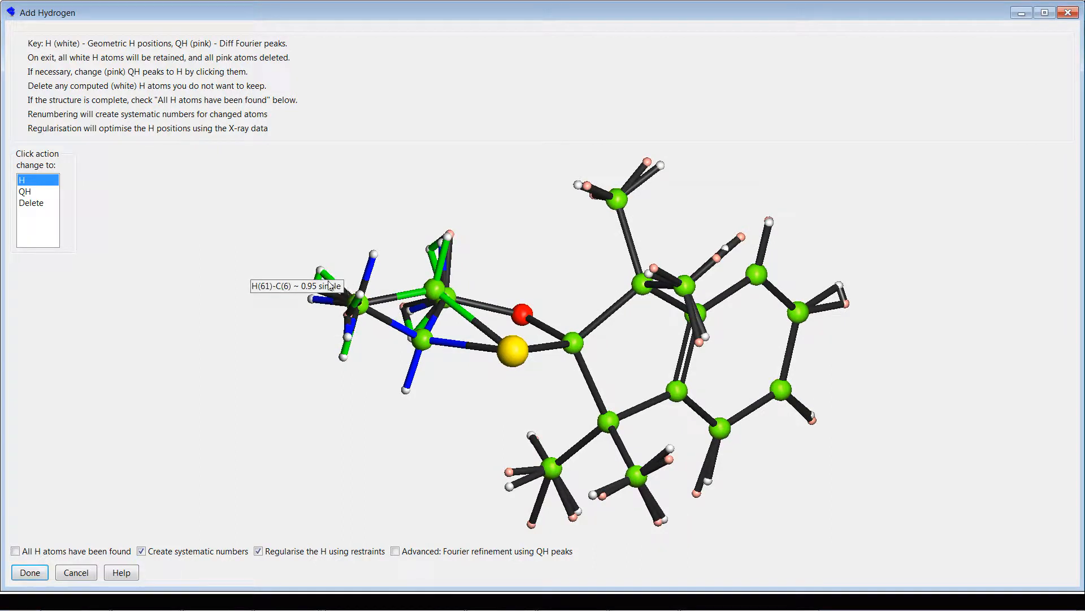
mouse_move(319, 271)
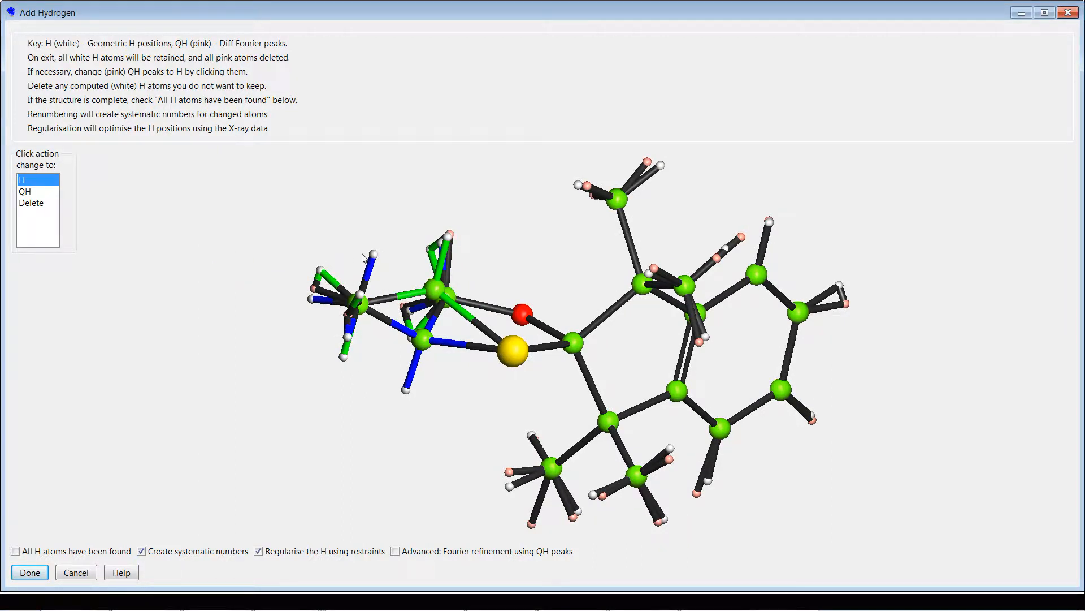
drag(362, 257, 367, 308)
mouse_move(491, 185)
mouse_down()
mouse_move(501, 192)
mouse_move(480, 172)
mouse_up()
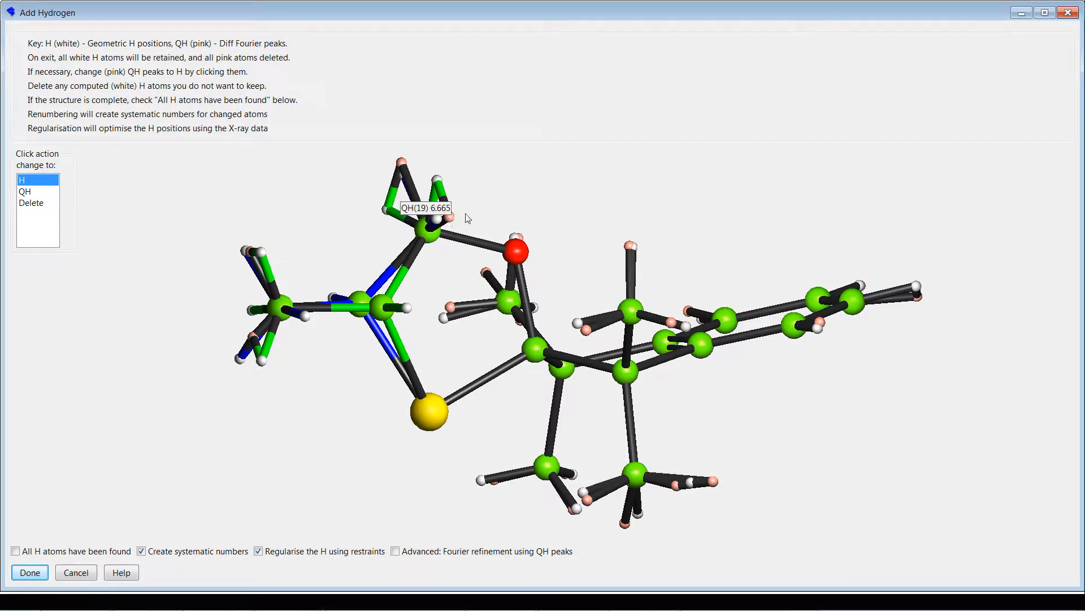
drag(356, 238, 373, 235)
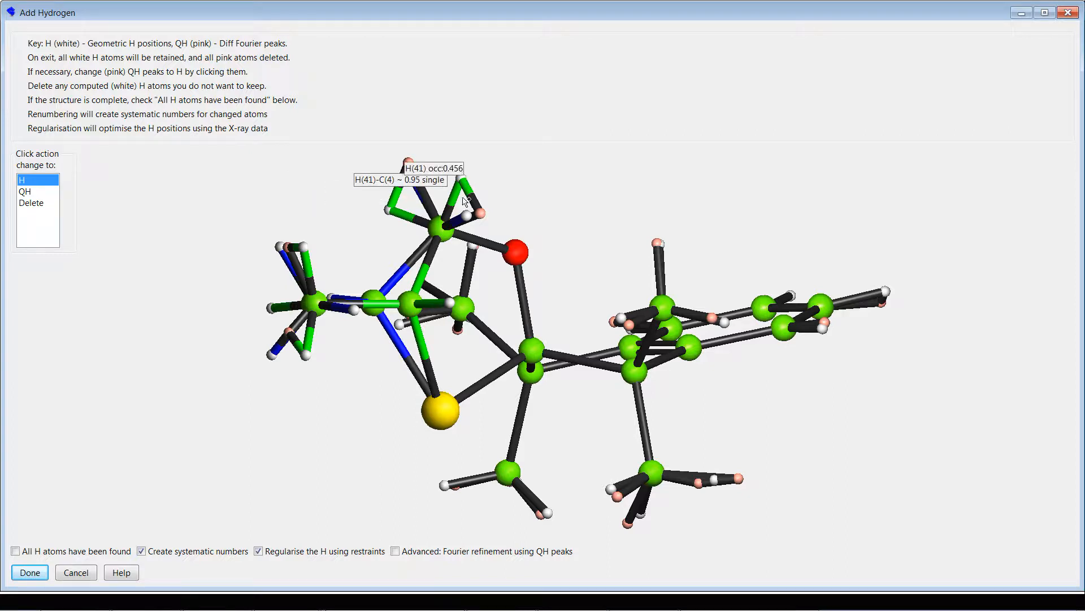
mouse_move(572, 182)
mouse_down()
mouse_move(615, 172)
mouse_move(563, 182)
mouse_up()
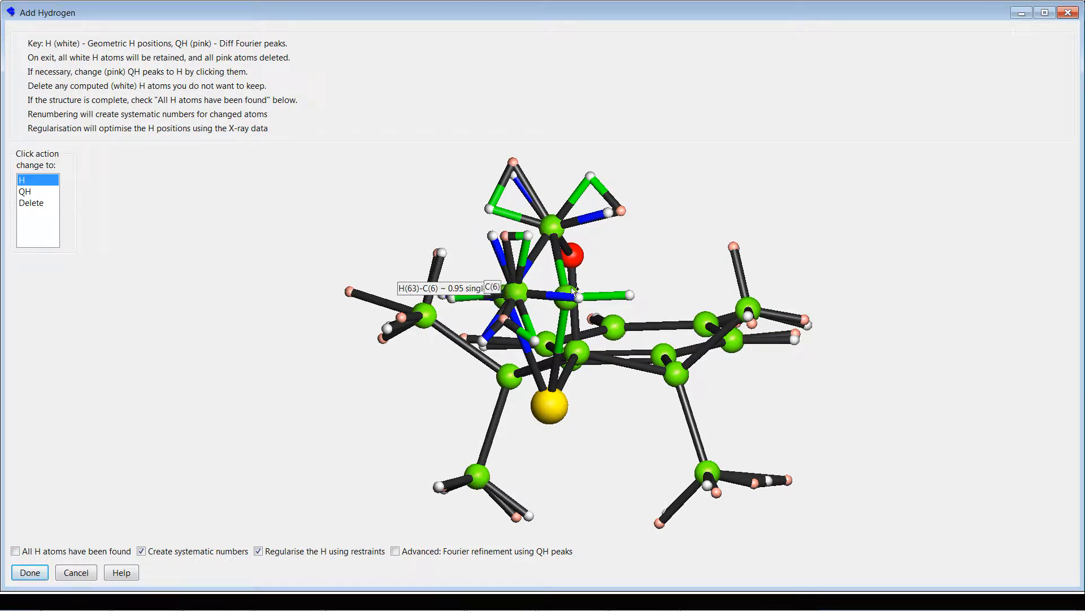
drag(686, 205, 360, 242)
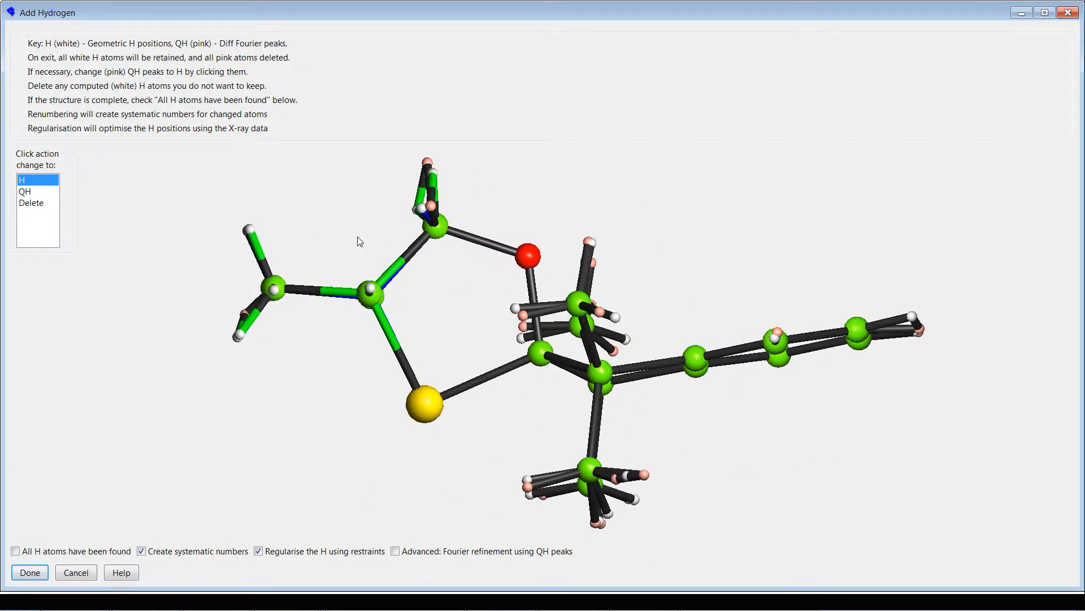
click(43, 573)
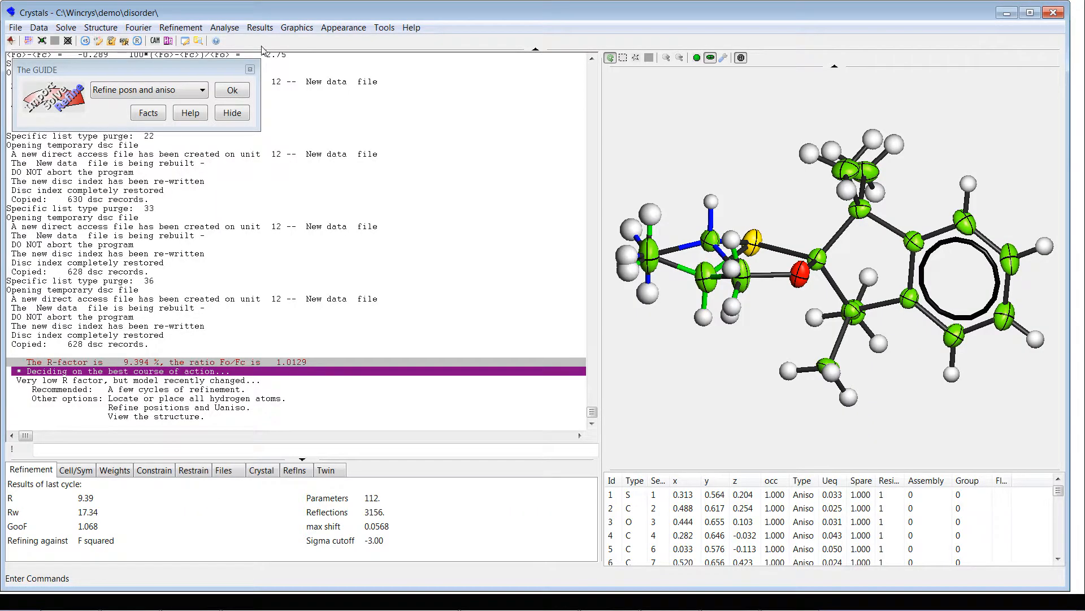
Step: Refine scale, positions, Uijs and assembly occupancies summing to 1, with riding hydrogens, restraints for O-H and N-H bonds, and automatic inversion
click(232, 91)
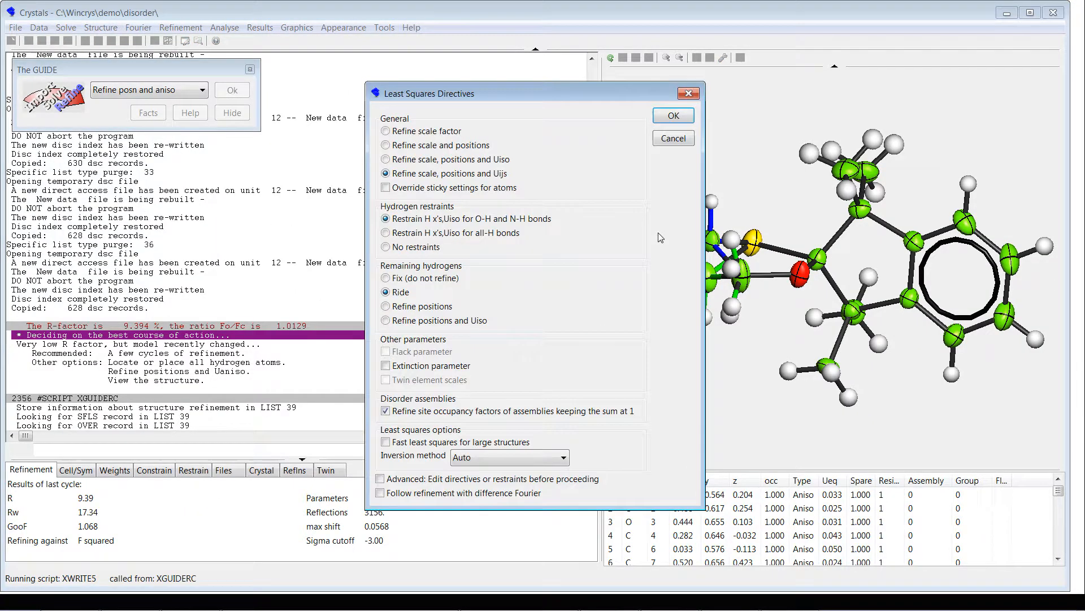
click(659, 122)
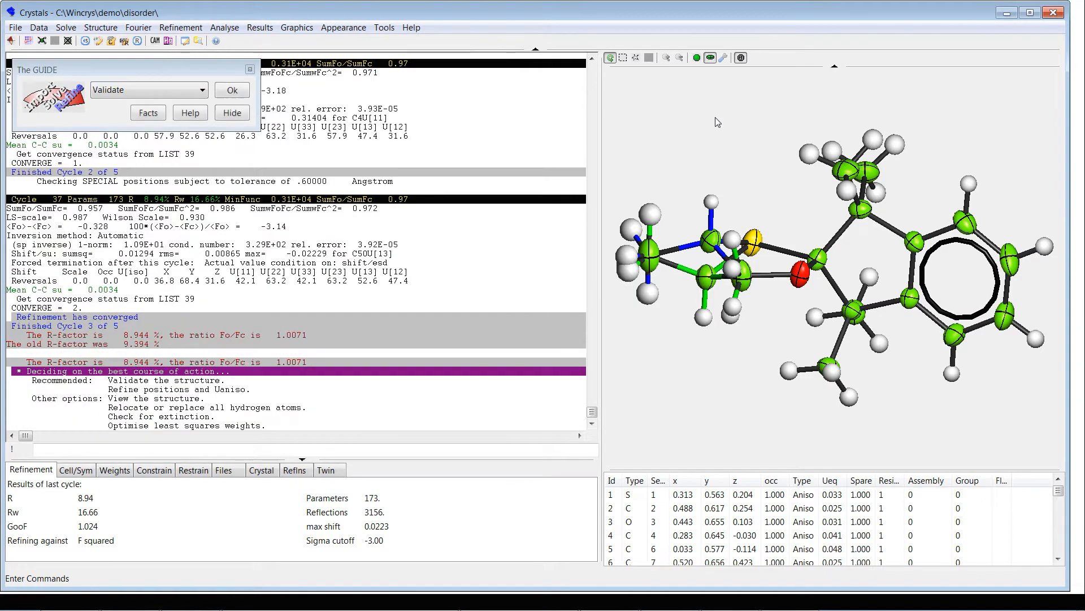
Step: Validate the structure against the IUCr criteria and inspect the refined disordered ring with its hydrogens
click(234, 94)
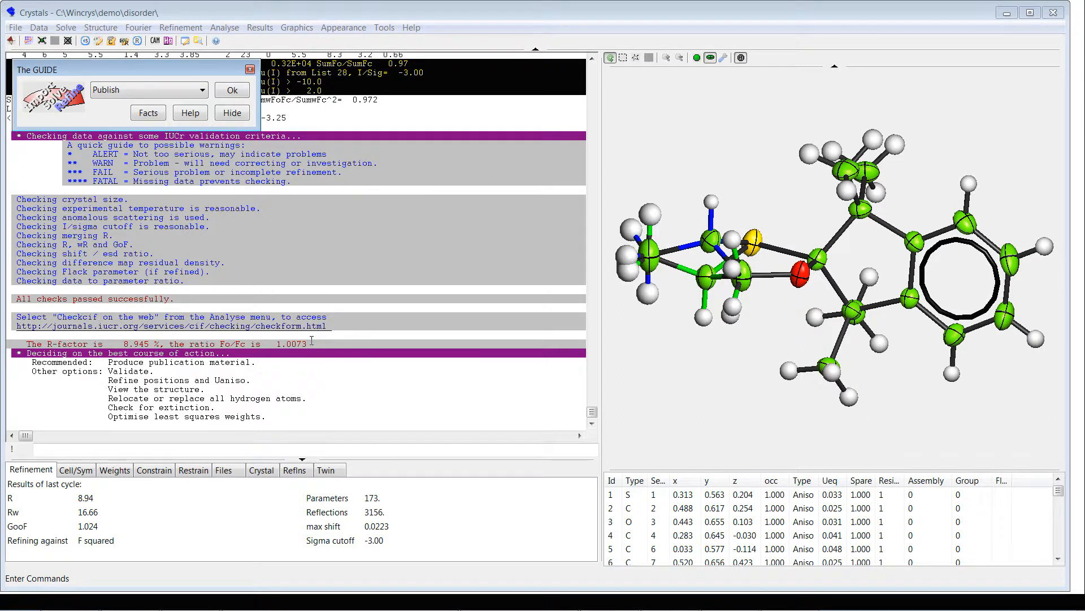
drag(718, 440, 678, 220)
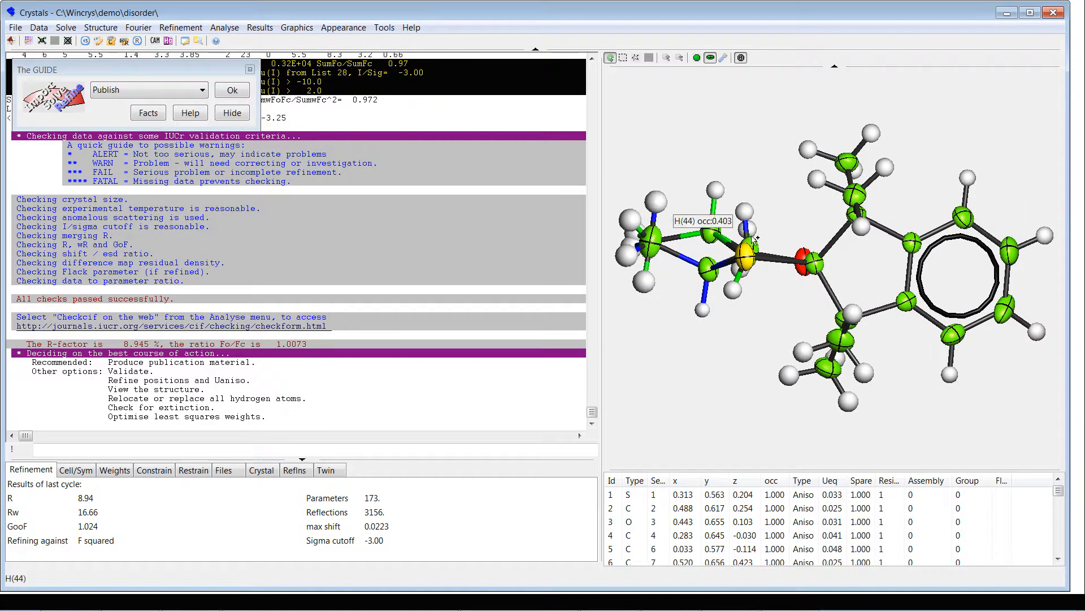
mouse_move(706, 388)
mouse_down()
mouse_move(706, 404)
mouse_move(710, 380)
mouse_move(719, 385)
mouse_move(715, 405)
mouse_up()
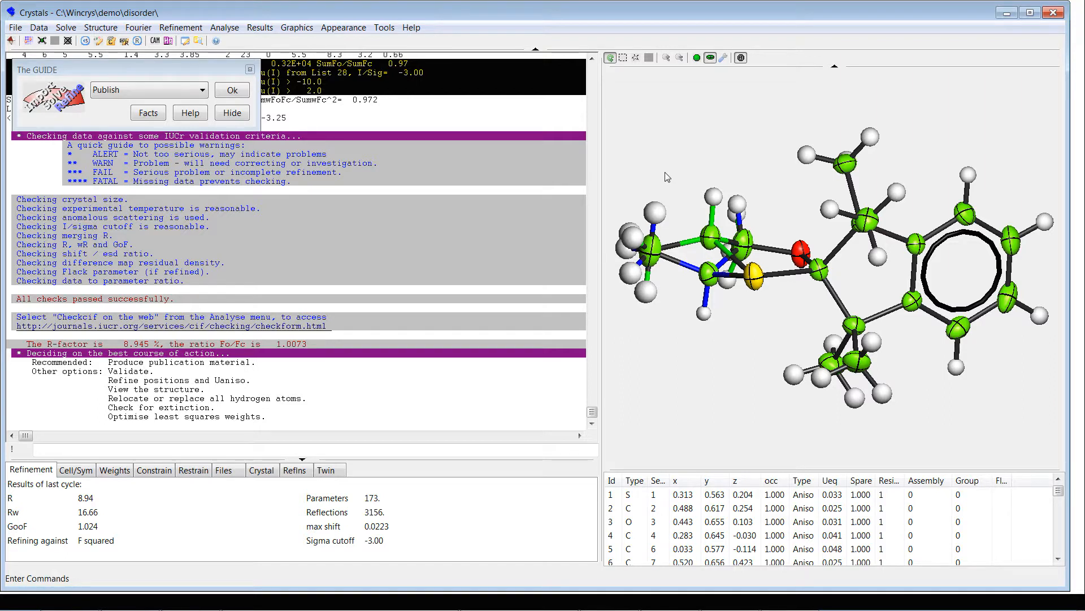
drag(664, 168, 673, 322)
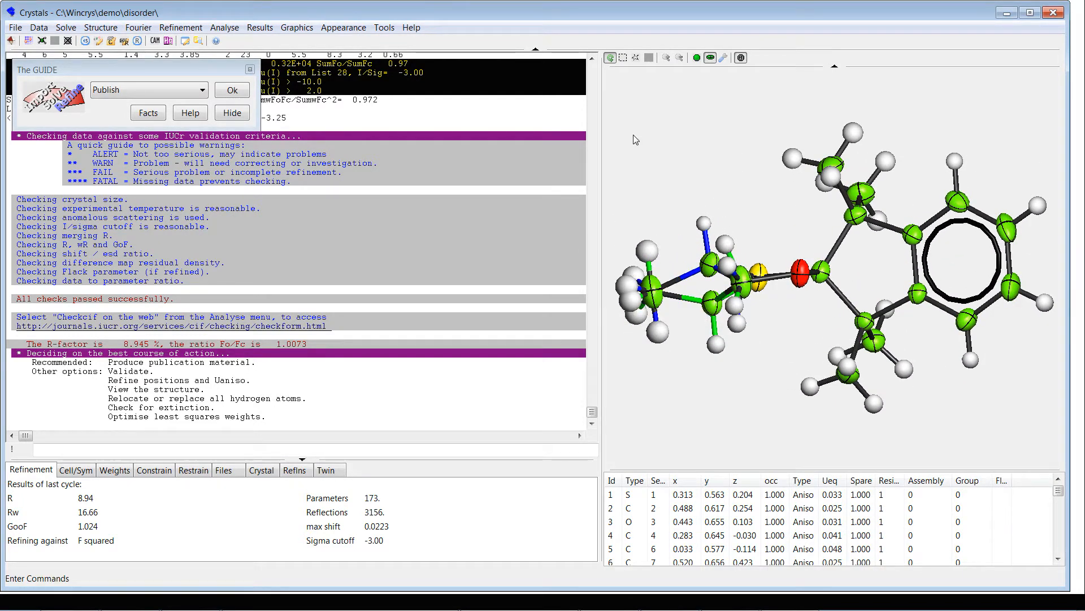
mouse_move(532, 609)
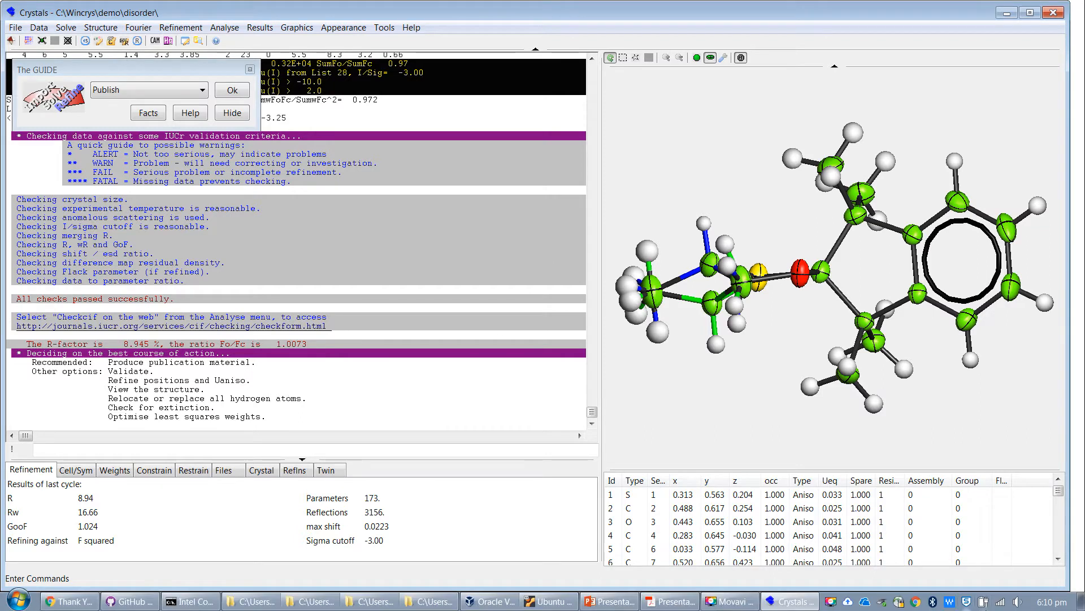
click(729, 600)
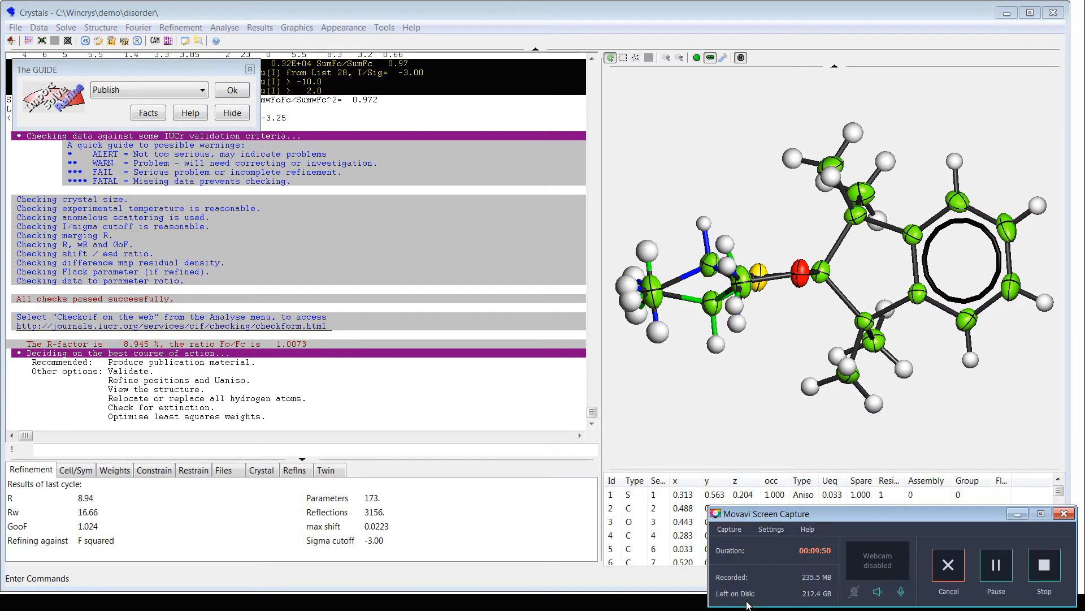